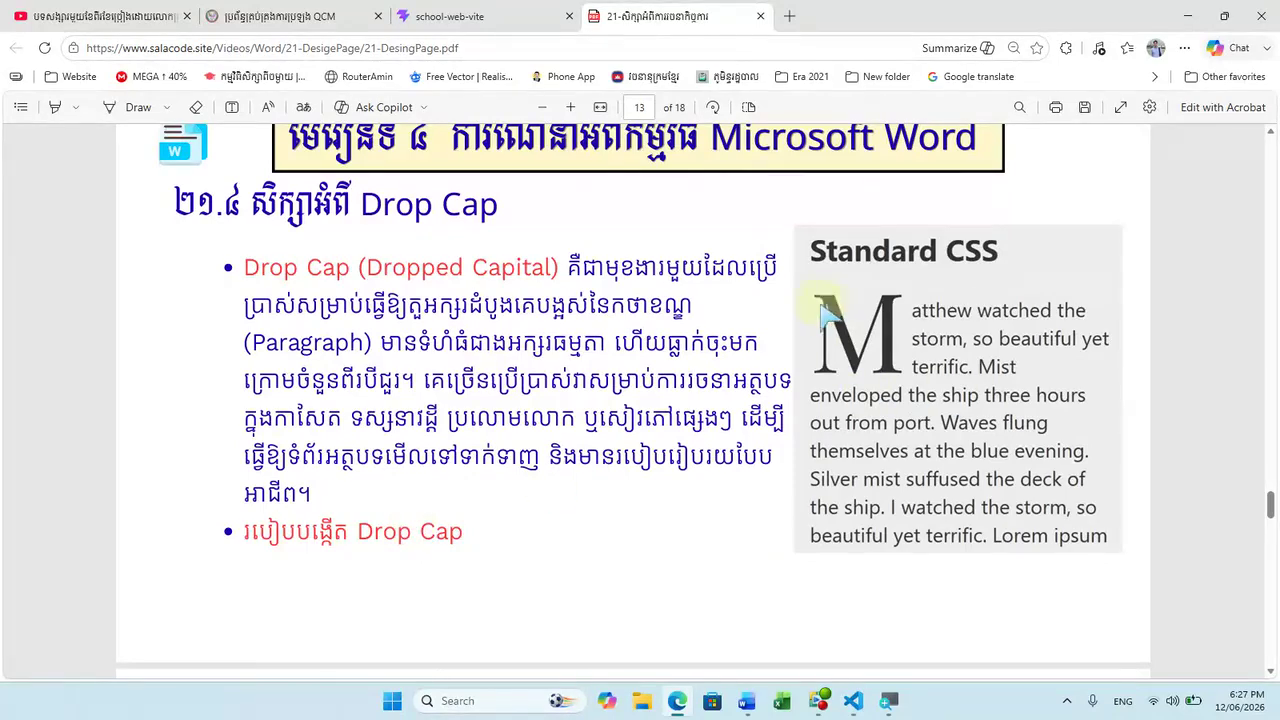
- Read through the Drop Cap lesson pages in the PDF, covering its definition, creation steps and removal
{"action": "mouse_move", "coordinate": [829, 297]}
{"action": "left_mouse_down"}
{"action": "mouse_move", "coordinate": [820, 271]}
{"action": "mouse_move", "coordinate": [851, 337]}
{"action": "mouse_move", "coordinate": [922, 345]}
{"action": "mouse_move", "coordinate": [870, 320]}
{"action": "mouse_move", "coordinate": [877, 300]}
{"action": "mouse_move", "coordinate": [845, 325]}
{"action": "left_mouse_up"}
{"action": "scroll", "coordinate": [415, 400], "scroll_direction": "down", "scroll_amount": 6}
{"action": "scroll", "coordinate": [415, 400], "scroll_direction": "up", "scroll_amount": 1}
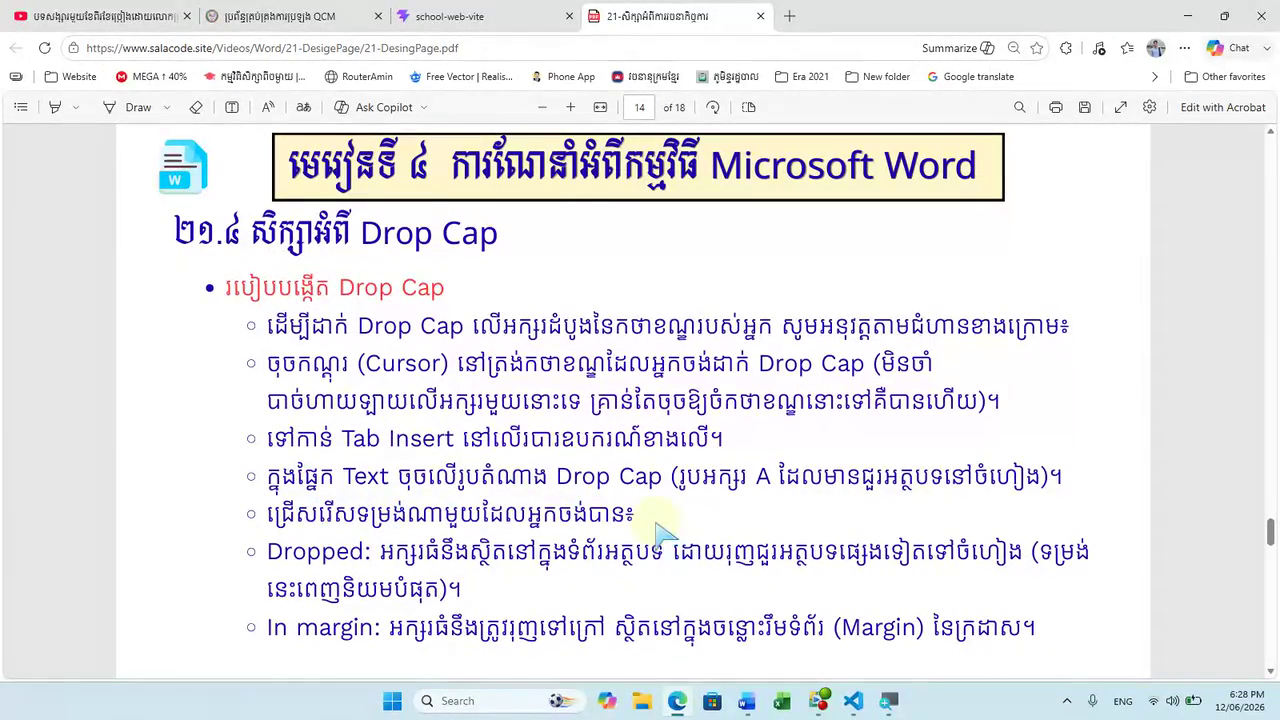
{"action": "scroll", "coordinate": [660, 530], "scroll_direction": "down", "scroll_amount": 2}
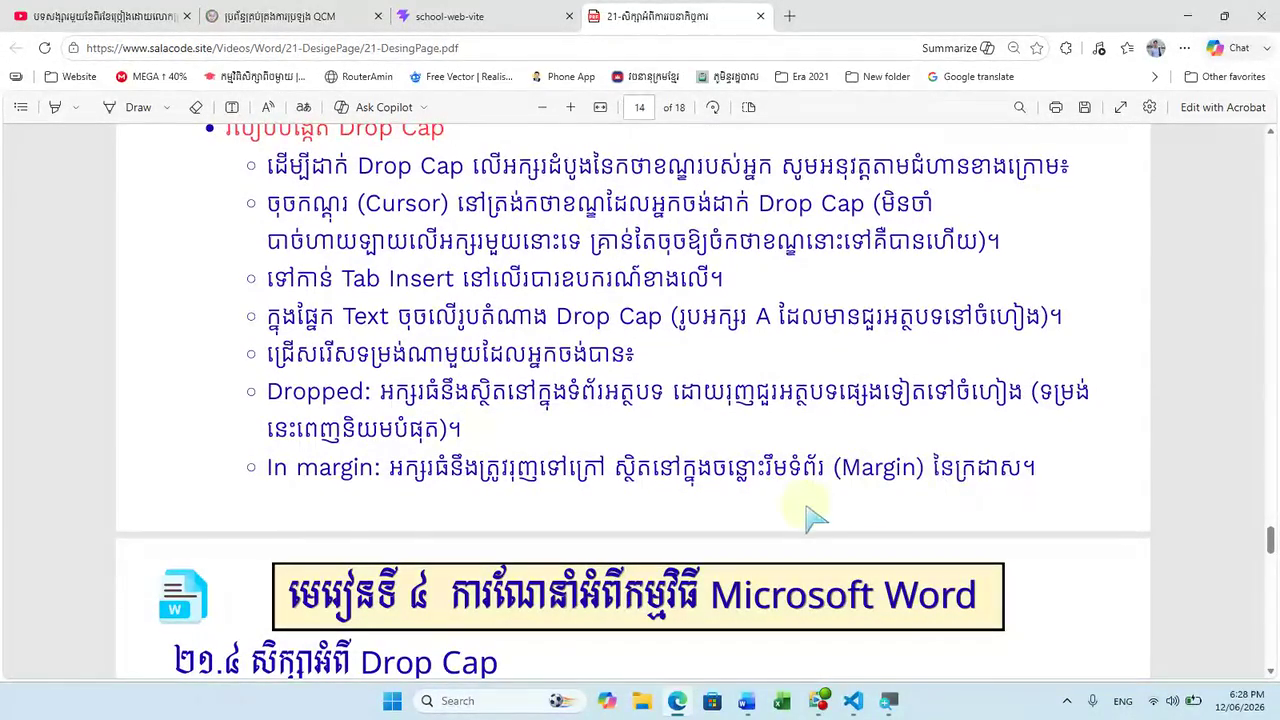
{"action": "scroll", "coordinate": [814, 512], "scroll_direction": "down", "scroll_amount": 3}
{"action": "scroll", "coordinate": [814, 512], "scroll_direction": "down", "scroll_amount": 2}
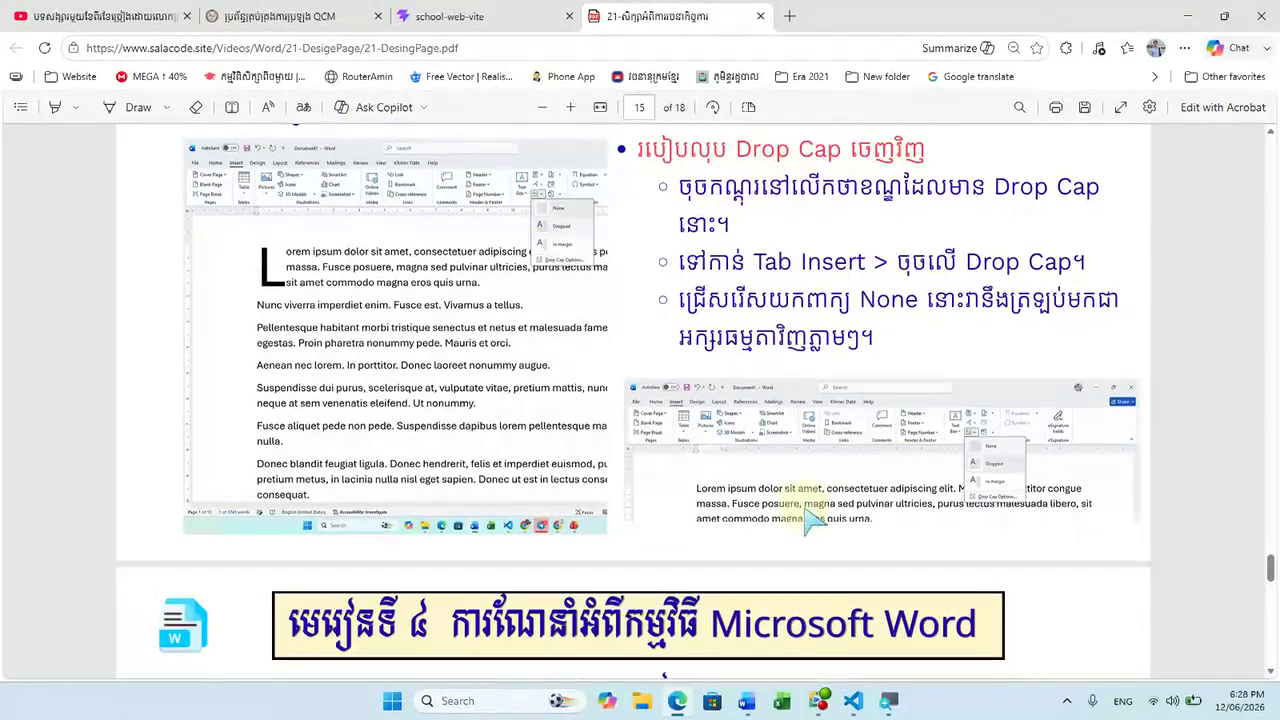
{"action": "scroll", "coordinate": [793, 512], "scroll_direction": "up", "scroll_amount": 6}
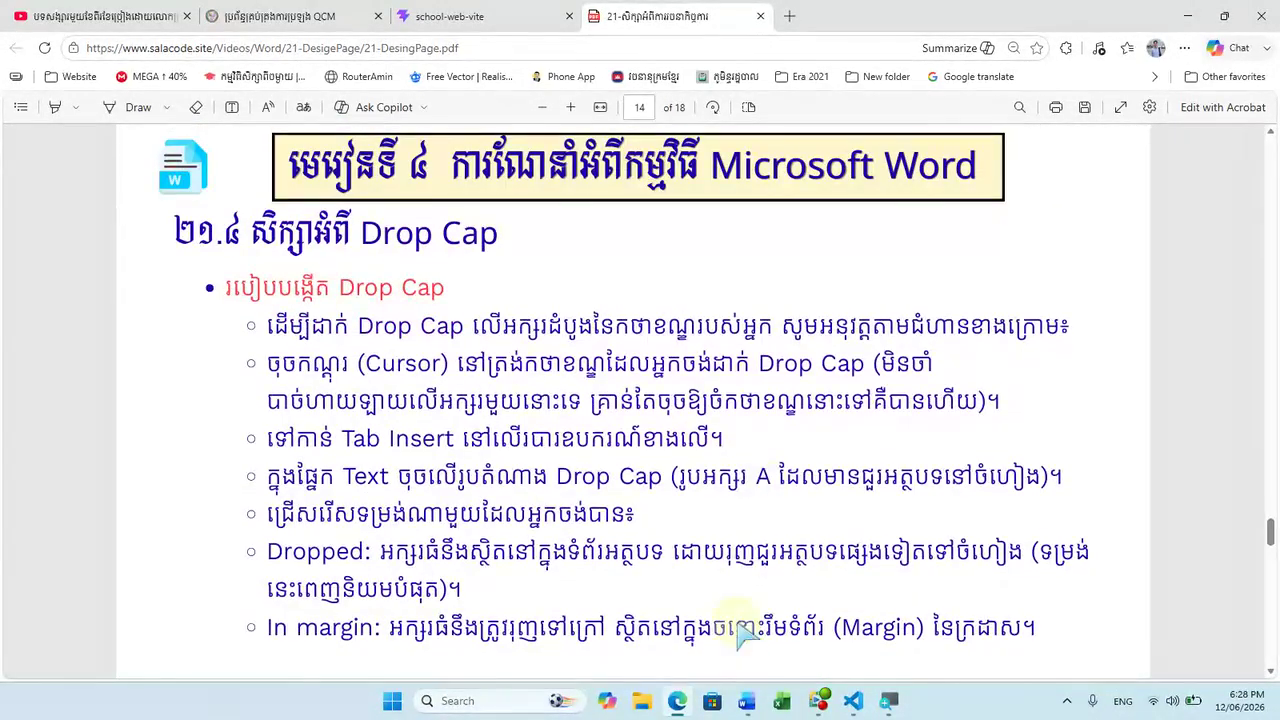
- Switch to Document2 in Word and move the green WordArt slightly up and to the left below the header
{"action": "mouse_move", "coordinate": [746, 703]}
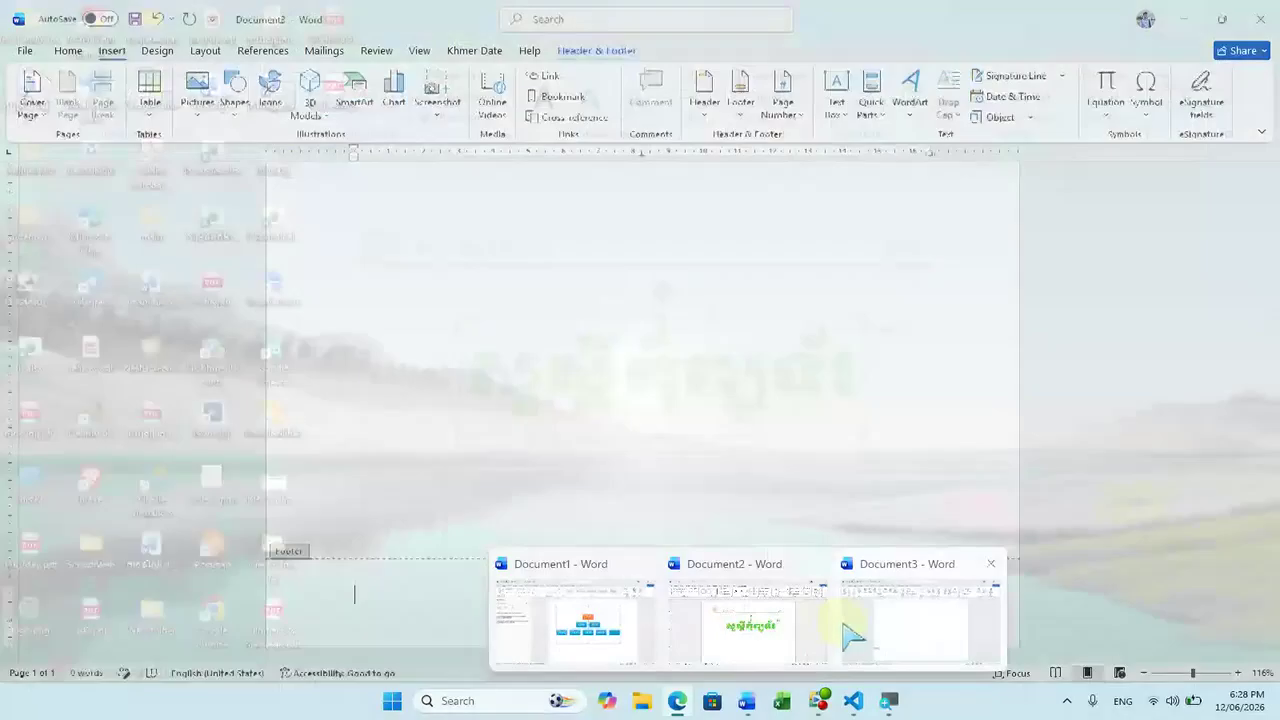
{"action": "left_click", "coordinate": [785, 630]}
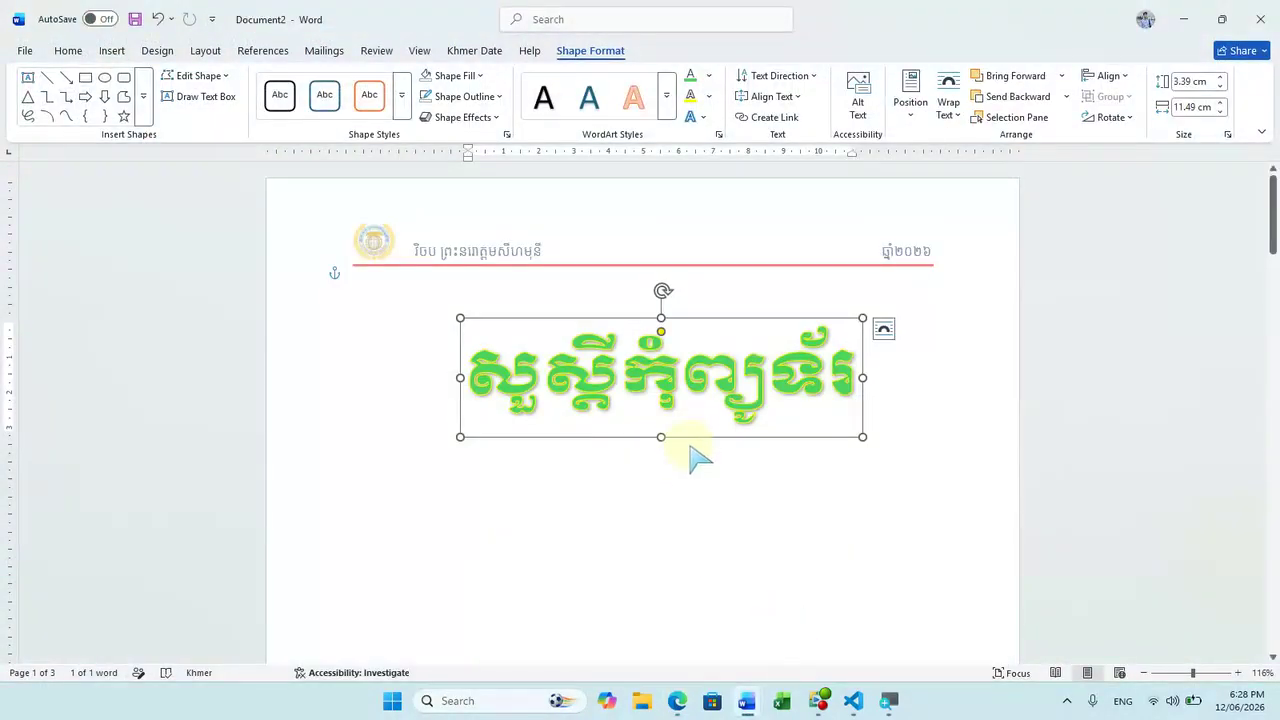
{"action": "left_click_drag", "start_coordinate": [686, 443], "coordinate": [643, 423]}
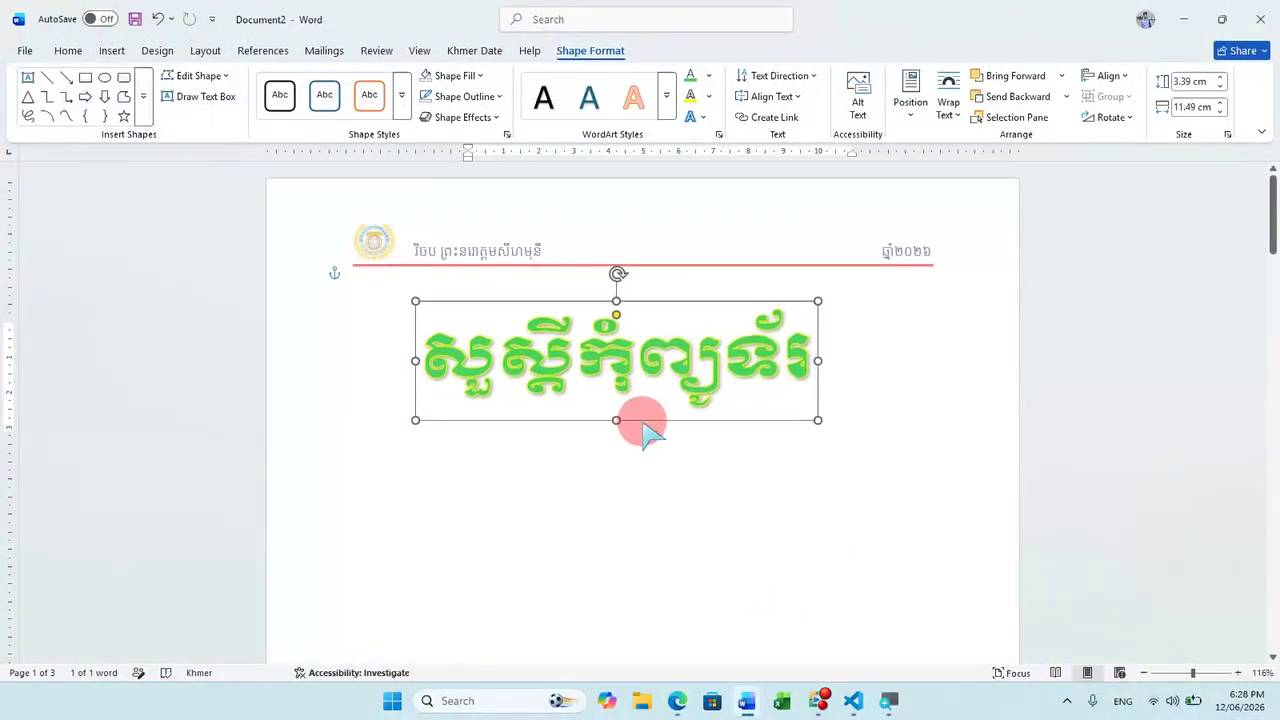
{"action": "left_click", "coordinate": [873, 428]}
{"action": "key", "text": "ctrl+Page_Down"}
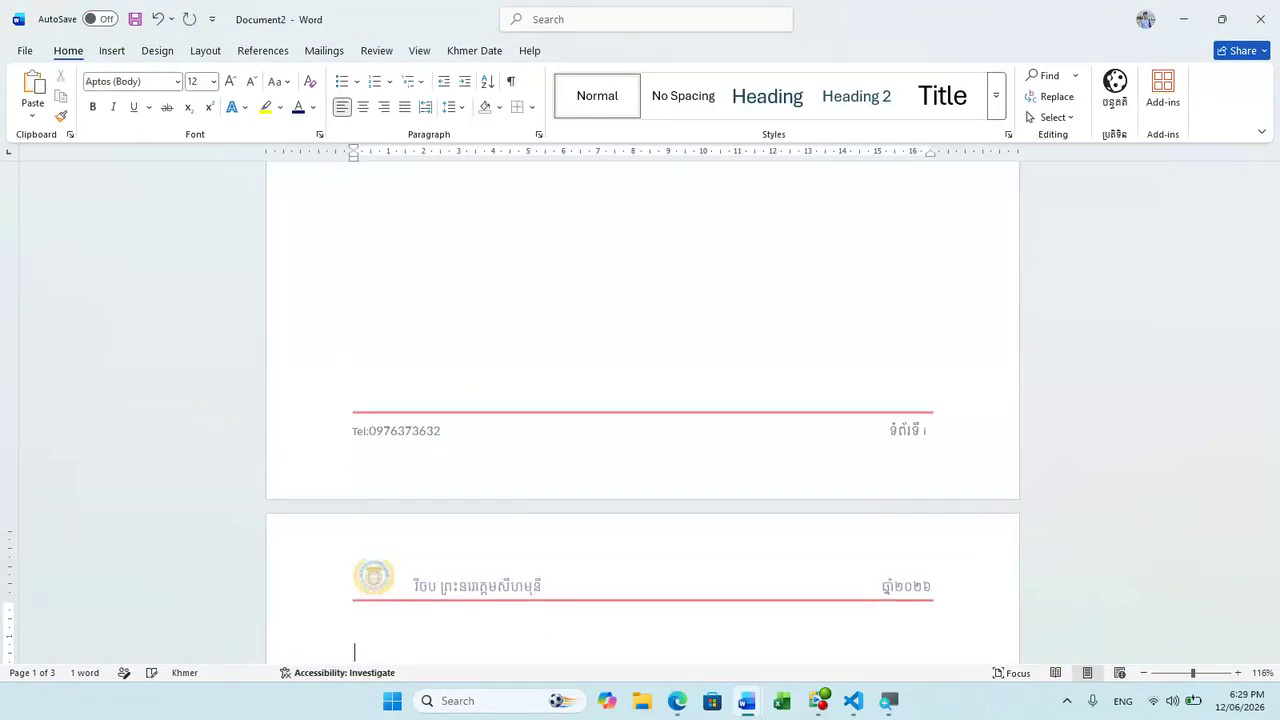
{"action": "scroll", "coordinate": [857, 449], "scroll_direction": "up", "scroll_amount": 10}
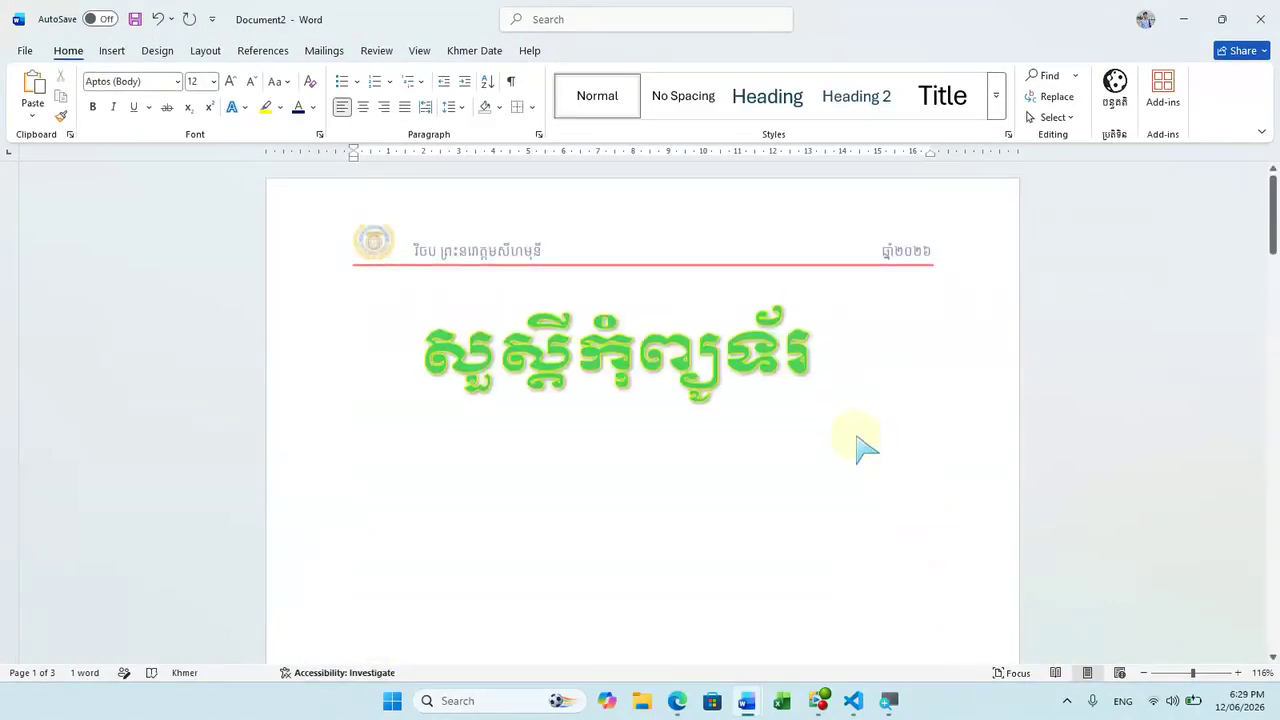
{"action": "left_click", "coordinate": [578, 508]}
{"action": "key", "text": "ctrl+Page_Down"}
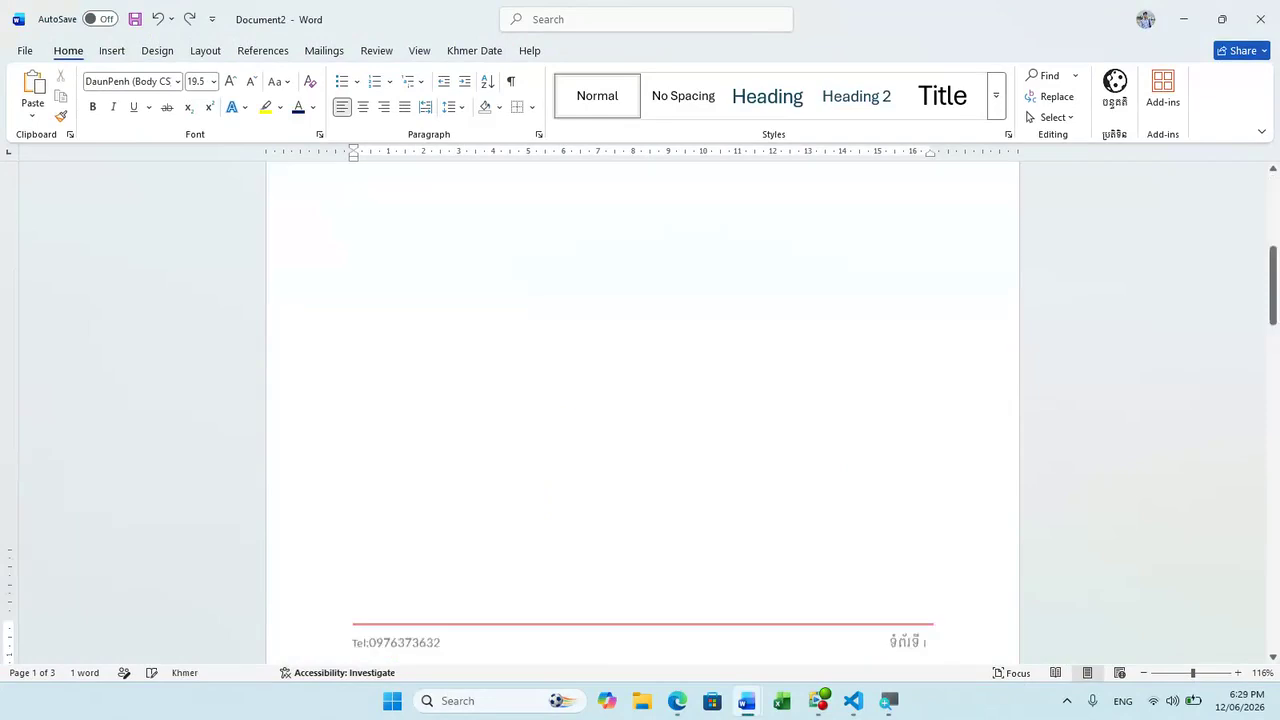
{"action": "key", "text": "ctrl+v"}
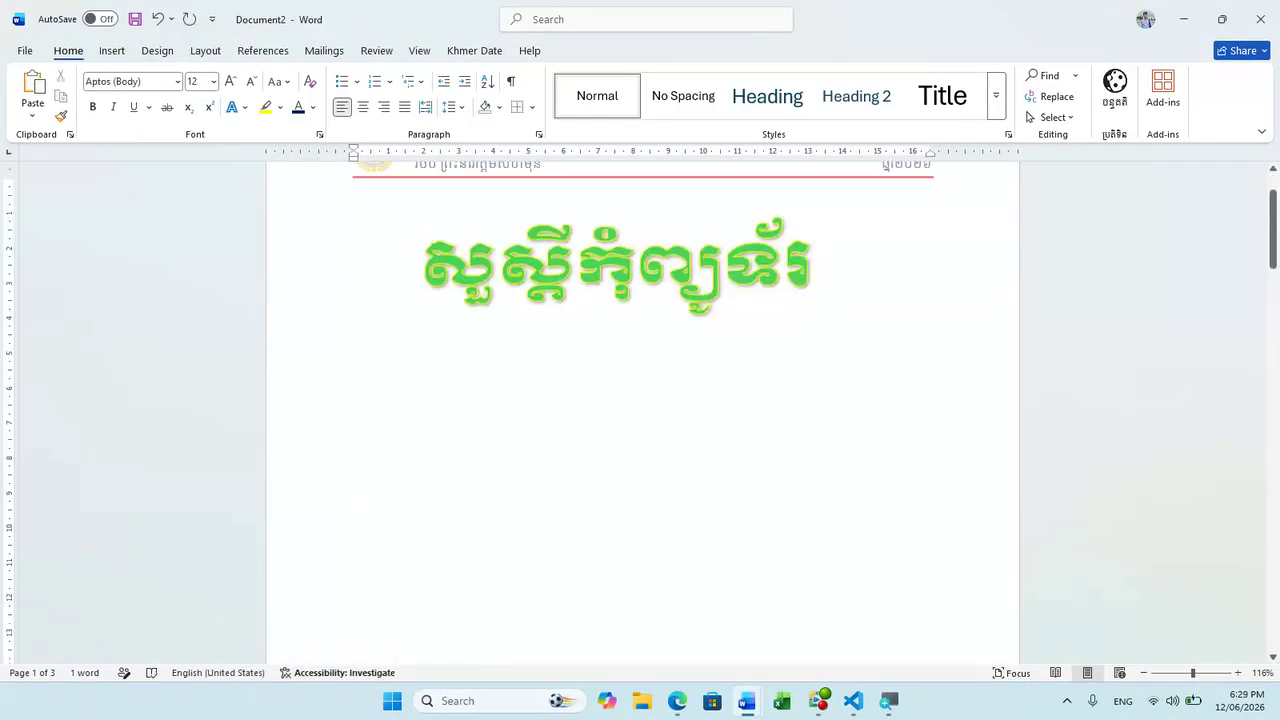
- Switch to Edge and open Google in a new browser tab
{"action": "left_click", "coordinate": [688, 702]}
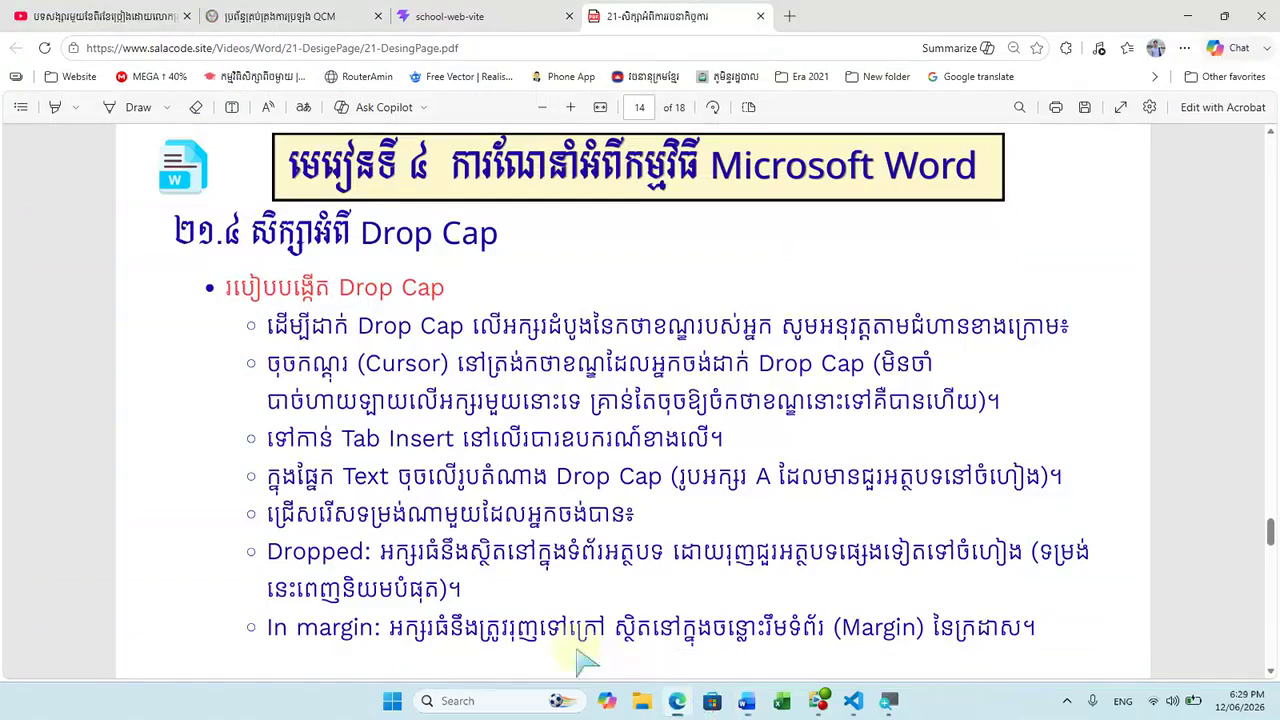
{"action": "left_click", "coordinate": [788, 16]}
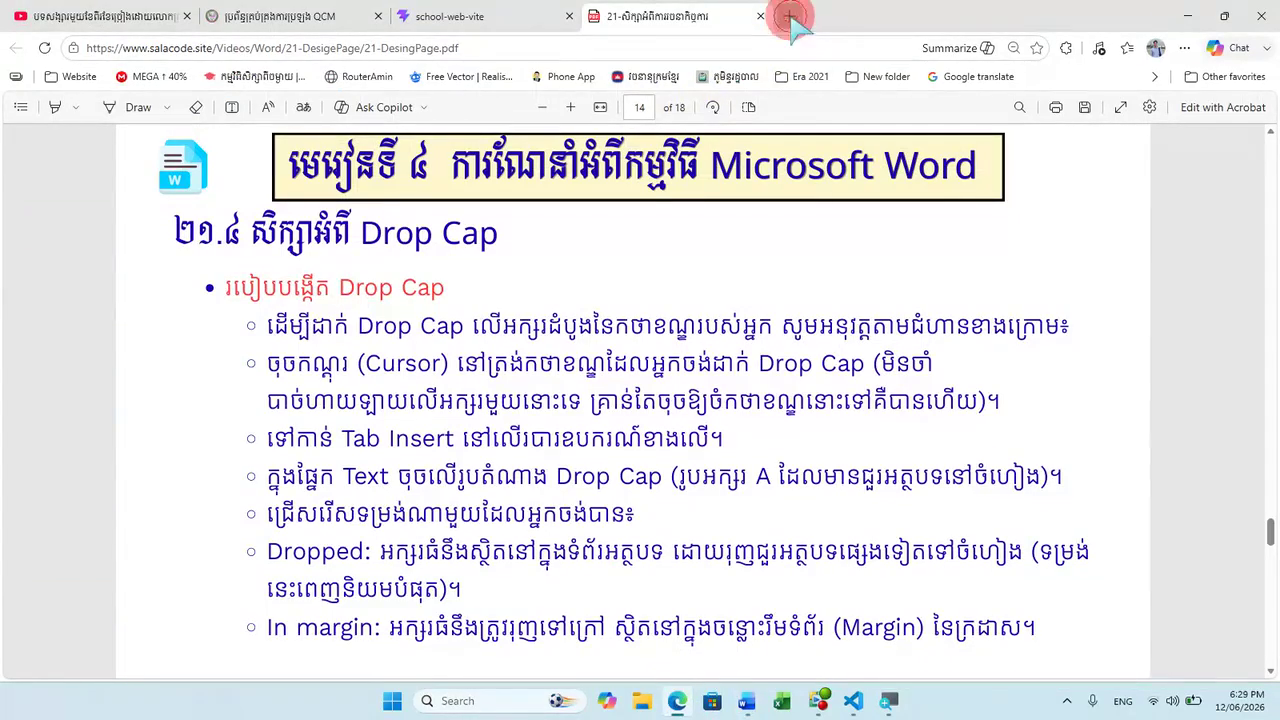
{"action": "type", "text": "goo"}
{"action": "key", "text": "Return"}
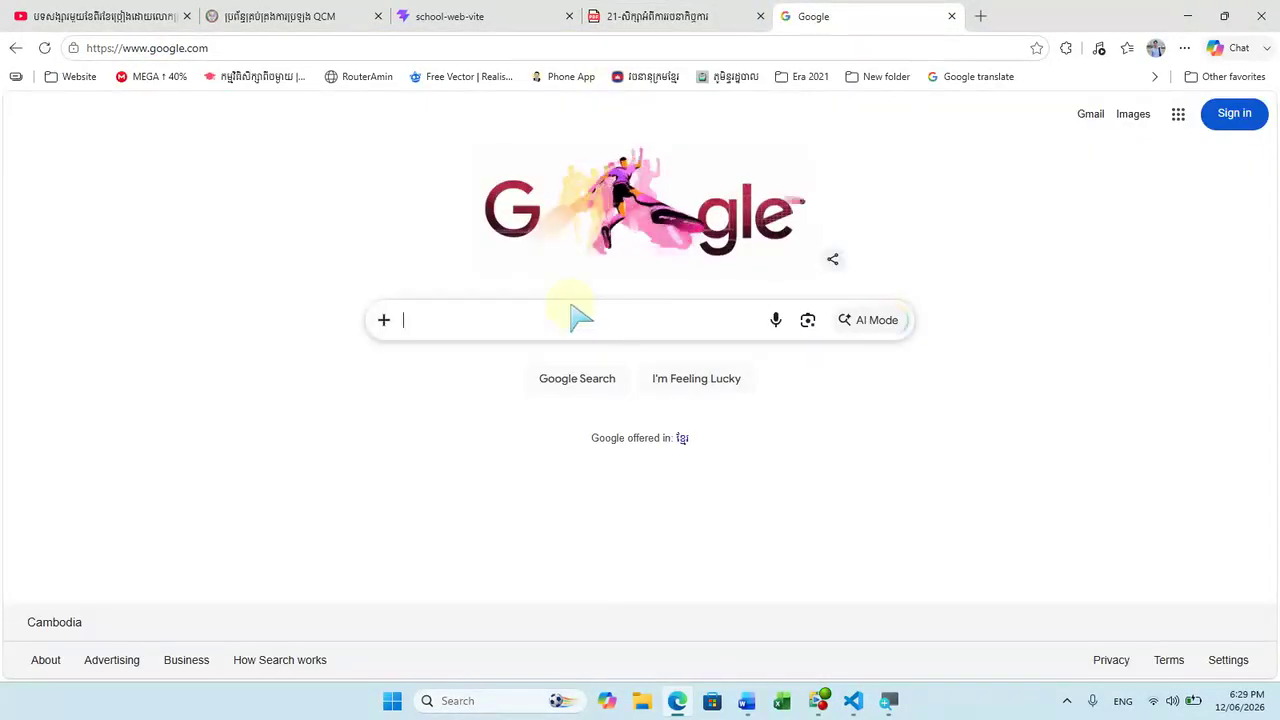
- Search Google in Khmer for "អំពីកុំព្យូទ័រ"
{"action": "type", "text": "g"}
{"action": "key", "text": "BackSpace"}
{"action": "key", "text": "alt+shift"}
{"action": "type", "text": "អុំព"}
{"action": "key", "text": "BackSpace"}
{"action": "key", "text": "BackSpace"}
{"action": "key", "text": "BackSpace"}
{"action": "type", "text": "ំពីក"}
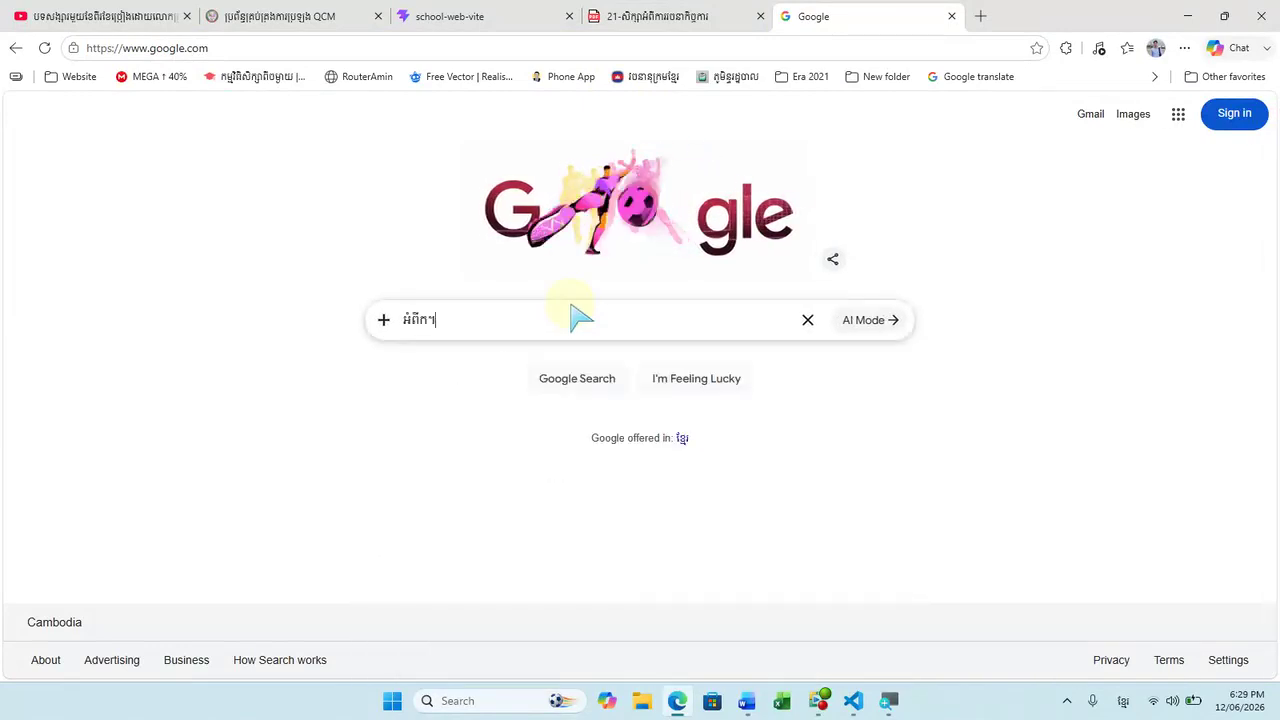
{"action": "type", "text": "ុំព្យូទ"}
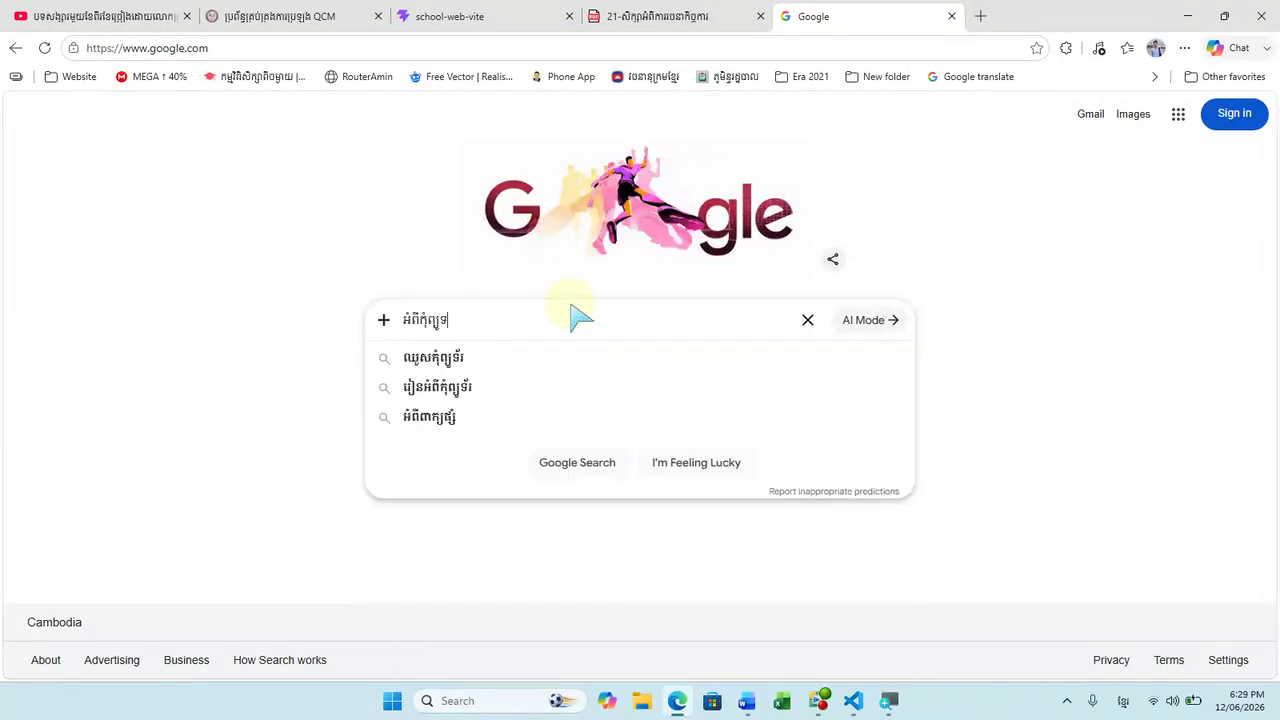
{"action": "type", "text": "័រ"}
{"action": "key", "text": "Return"}
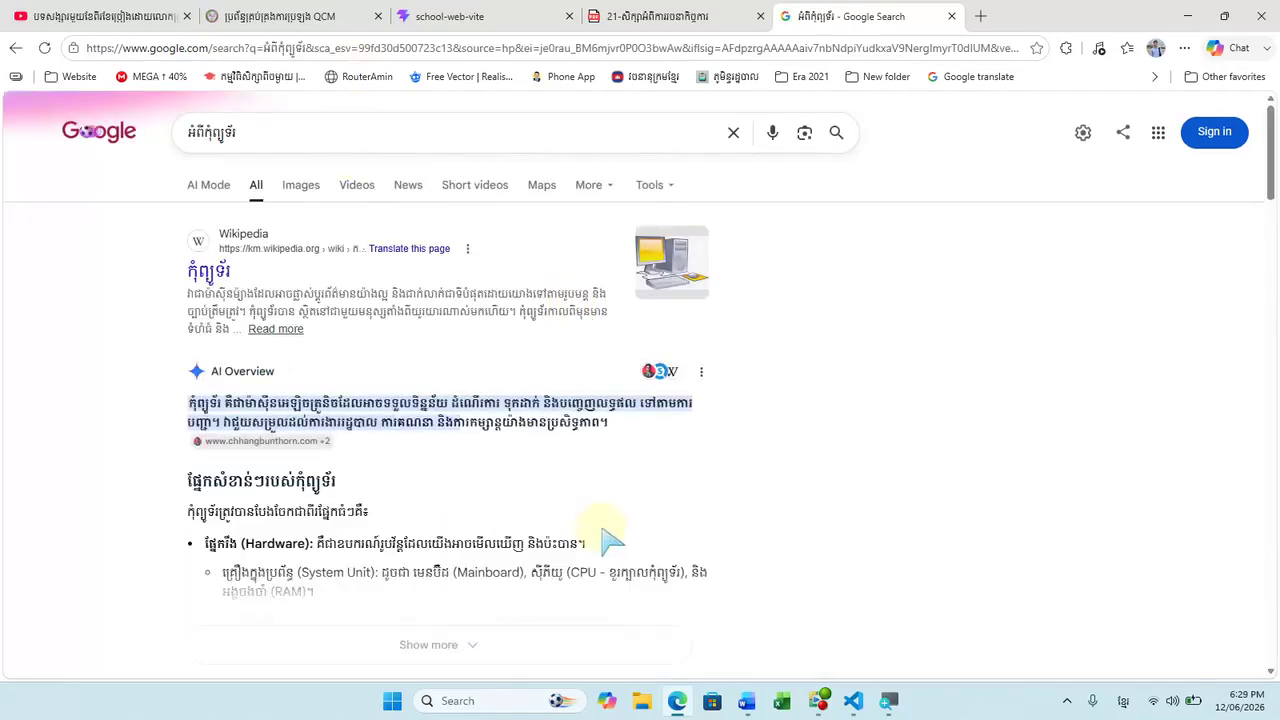
- Open the Blogger.com article titled "អំពីកុំព្យូទ័រ" from the search results and find its introduction
{"action": "scroll", "coordinate": [586, 514], "scroll_direction": "down", "scroll_amount": 3}
{"action": "scroll", "coordinate": [597, 515], "scroll_direction": "down", "scroll_amount": 1}
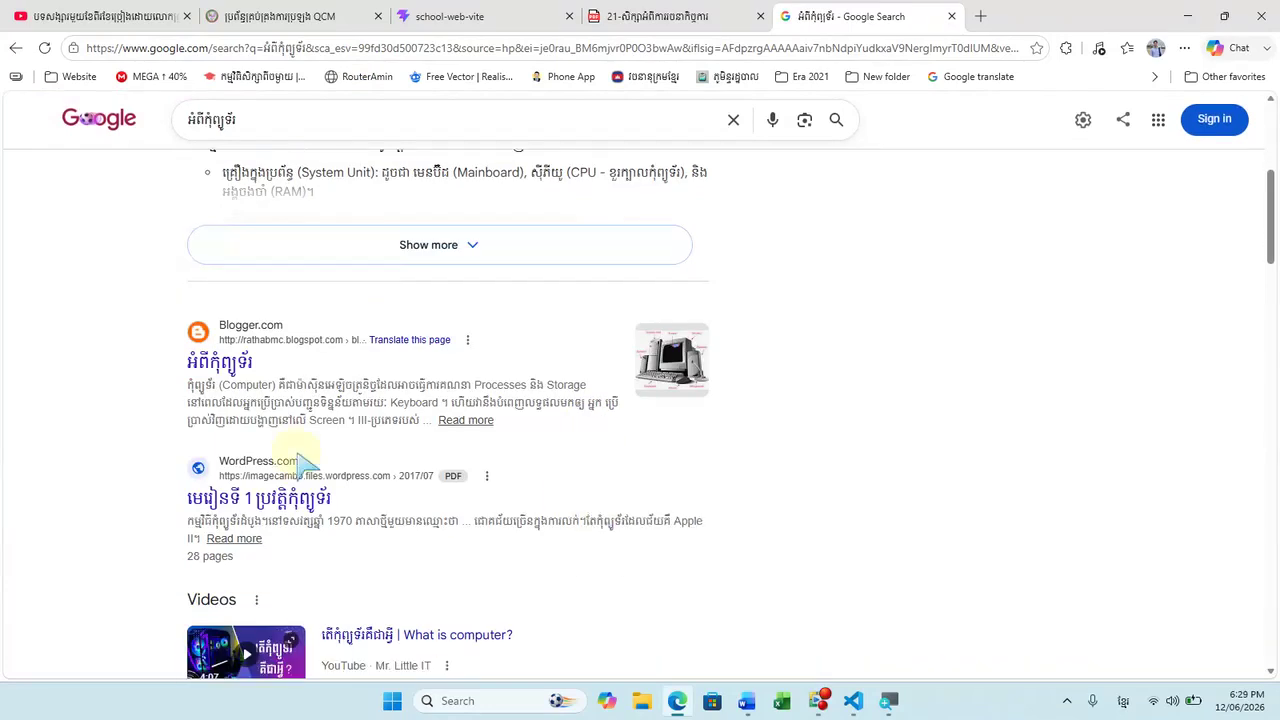
{"action": "left_click", "coordinate": [218, 364]}
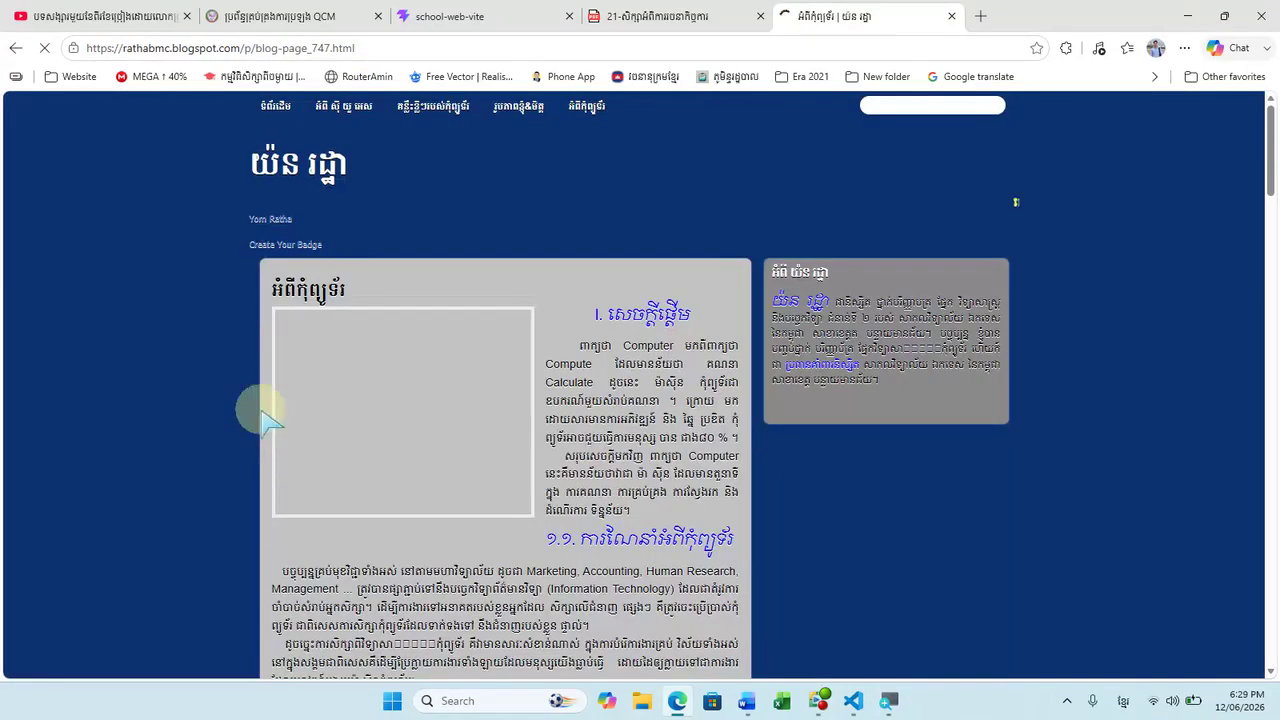
{"action": "scroll", "coordinate": [430, 380], "scroll_direction": "down", "scroll_amount": 3}
{"action": "scroll", "coordinate": [600, 371], "scroll_direction": "up", "scroll_amount": 2}
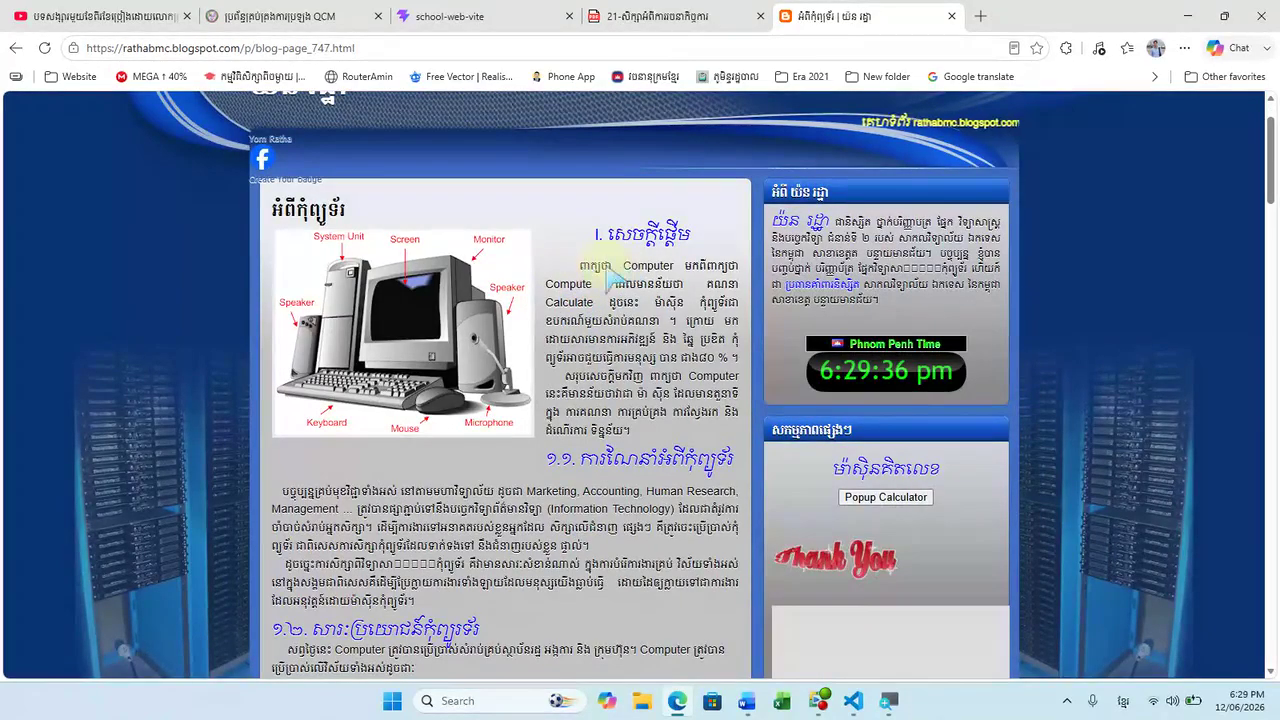
- Select and copy the two introductory paragraphs beside the computer picture, stopping before heading ១.១
{"action": "left_click_drag", "start_coordinate": [578, 263], "coordinate": [690, 610]}
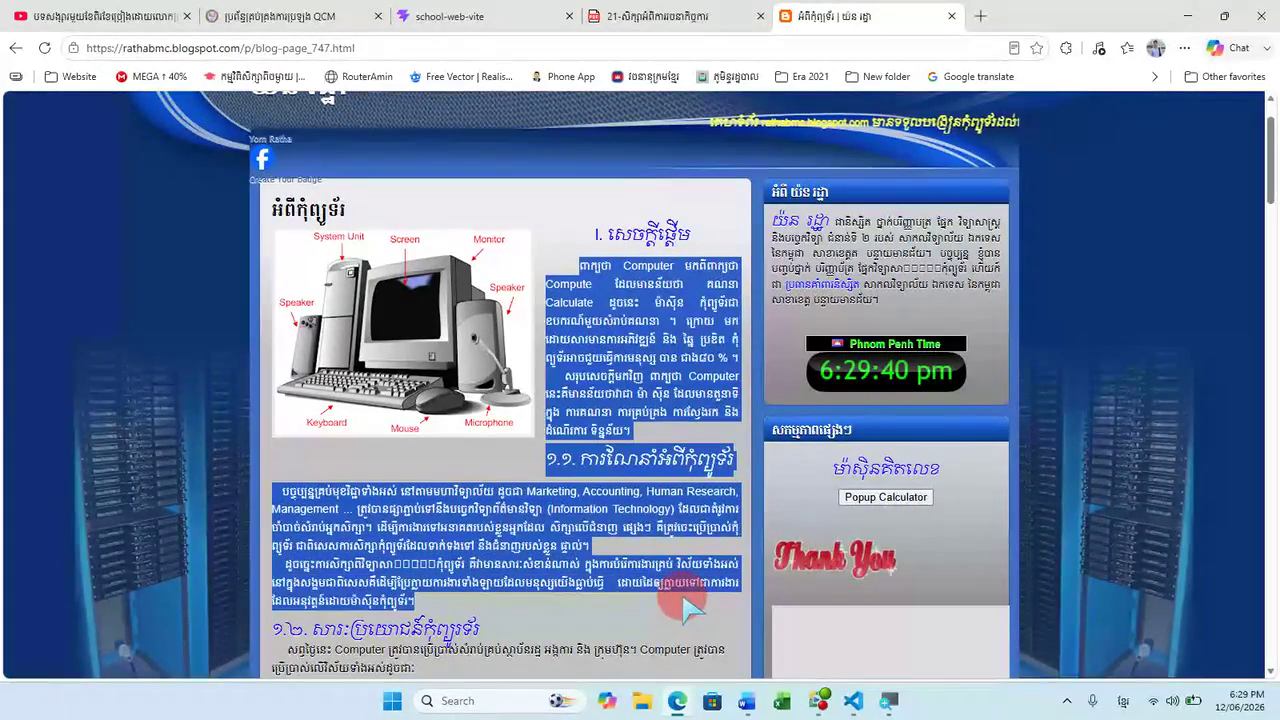
{"action": "left_click", "coordinate": [345, 511]}
{"action": "left_click_drag", "start_coordinate": [580, 266], "coordinate": [680, 442]}
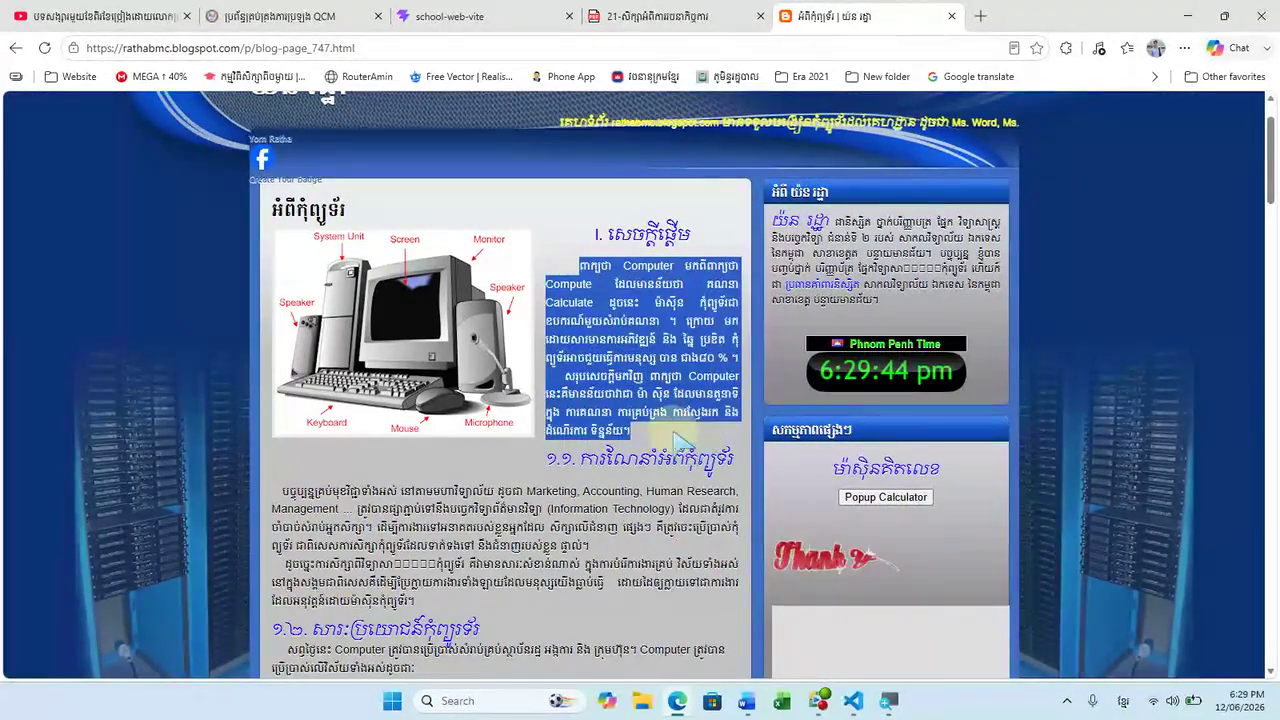
- Switch to Document2 in Word and paste the copied paragraphs onto the first page
{"action": "left_click", "coordinate": [746, 701]}
{"action": "left_click", "coordinate": [890, 617]}
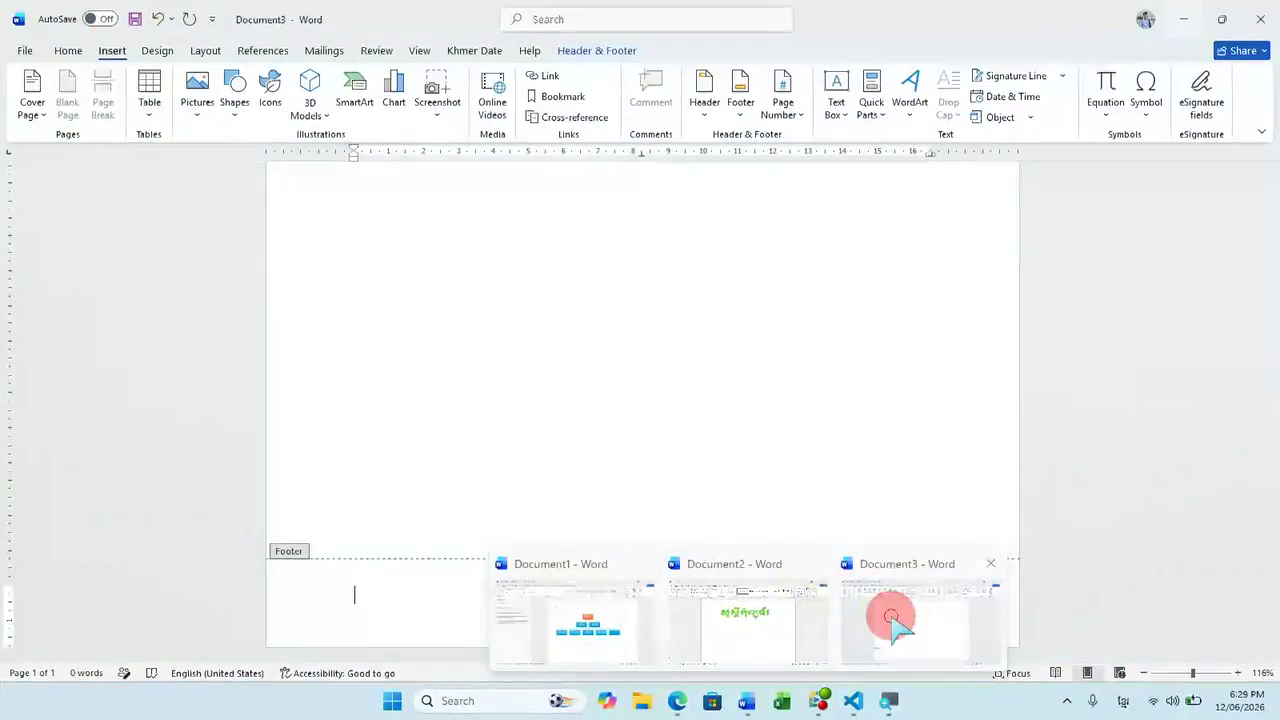
{"action": "mouse_move", "coordinate": [746, 705]}
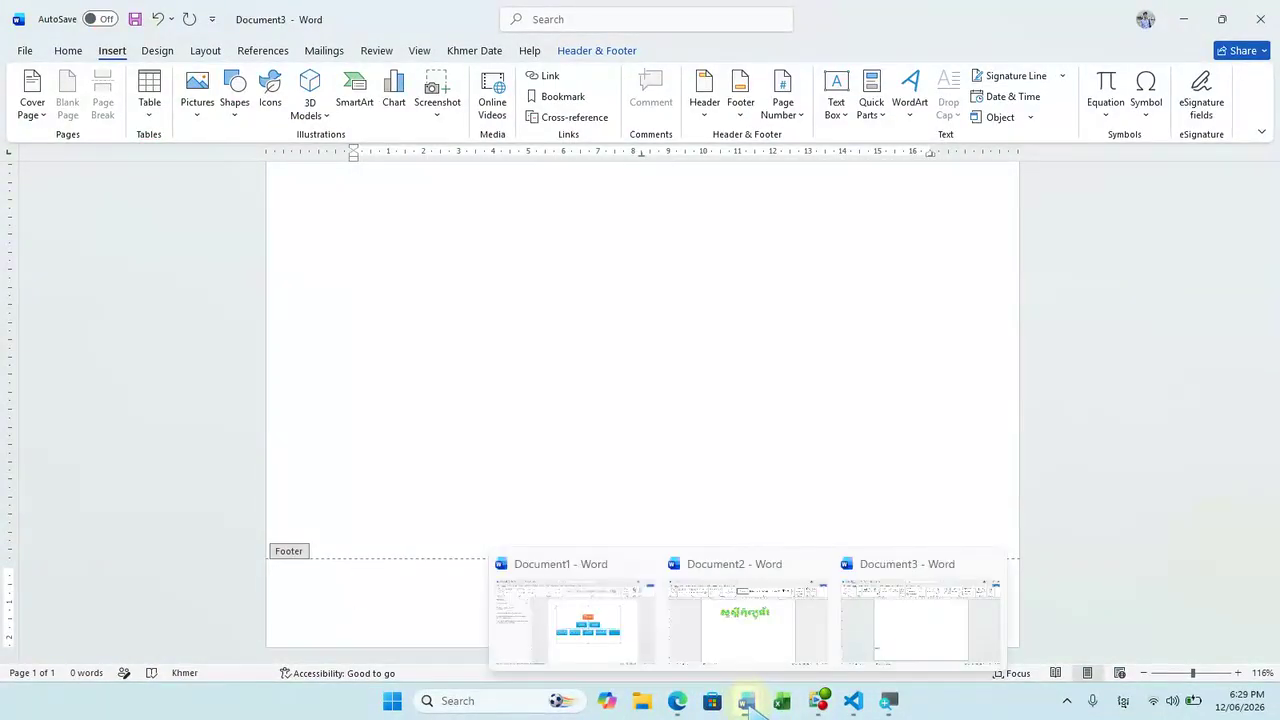
{"action": "left_click", "coordinate": [735, 614]}
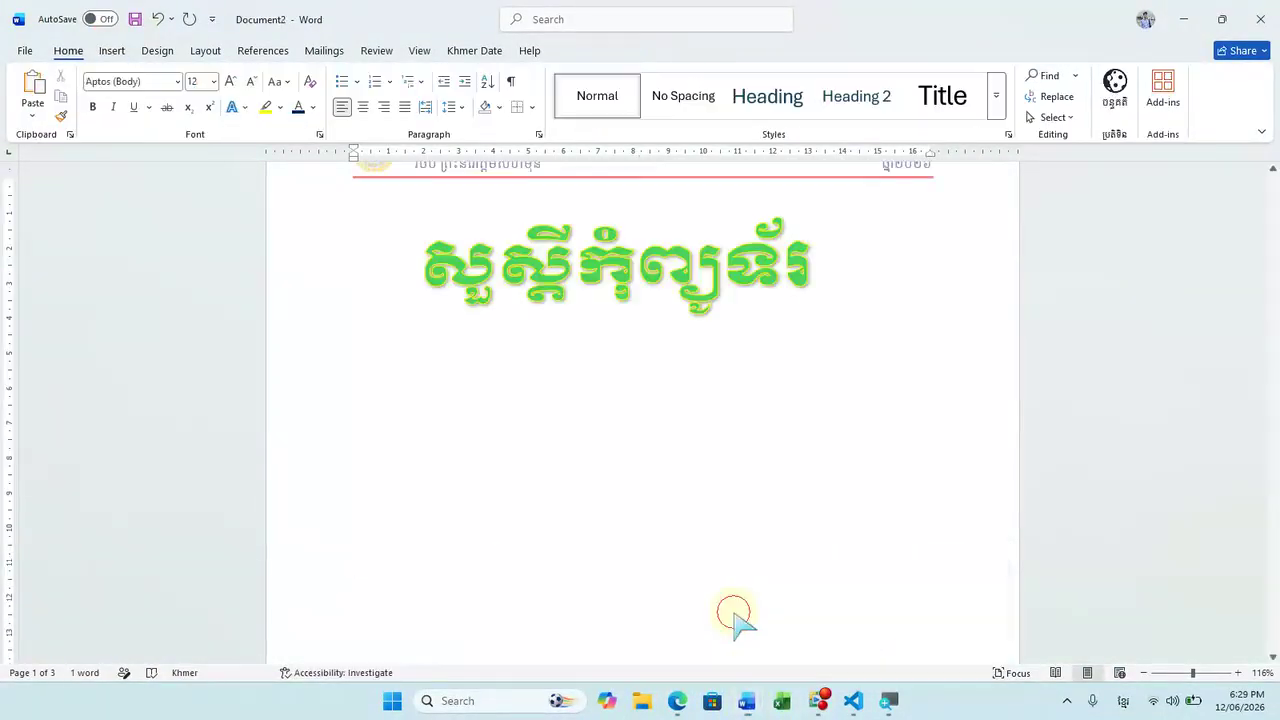
{"action": "left_click", "coordinate": [680, 383]}
{"action": "key", "text": "ctrl+v"}
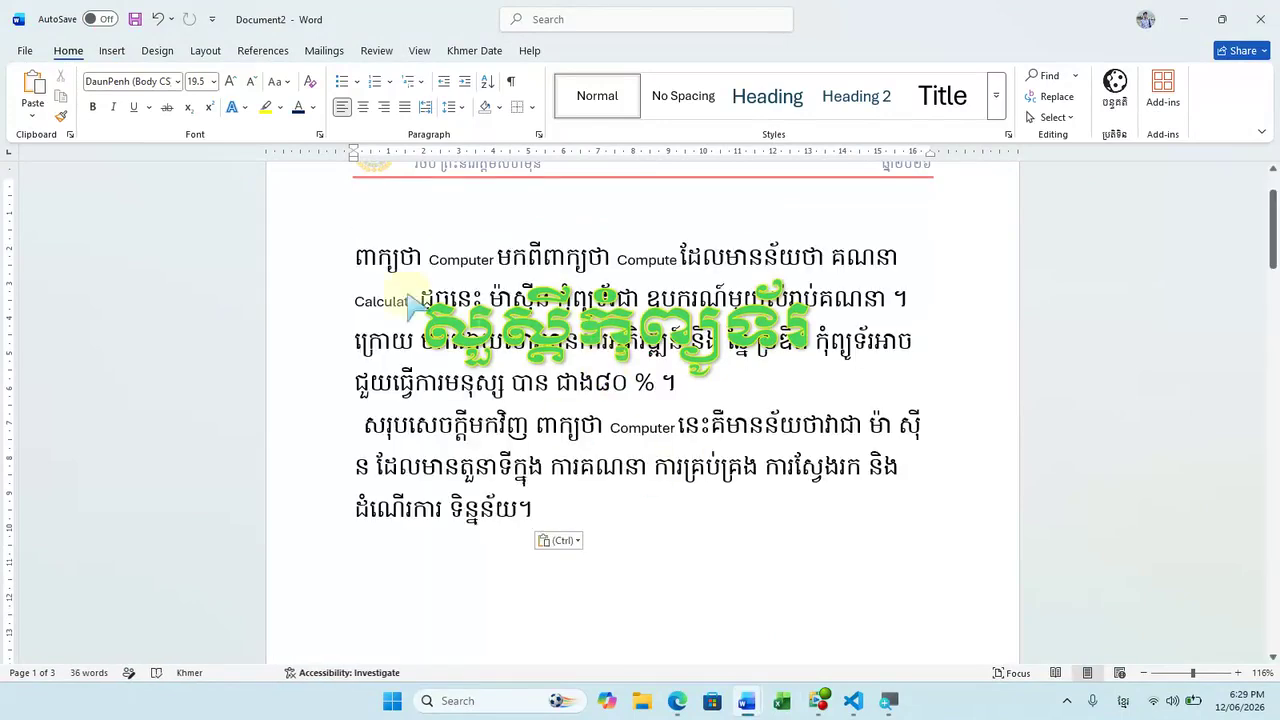
- Set the font of both pasted paragraphs to Kantumruy
{"action": "left_click_drag", "start_coordinate": [358, 250], "coordinate": [540, 522]}
{"action": "left_click", "coordinate": [174, 82]}
{"action": "left_click", "coordinate": [174, 263]}
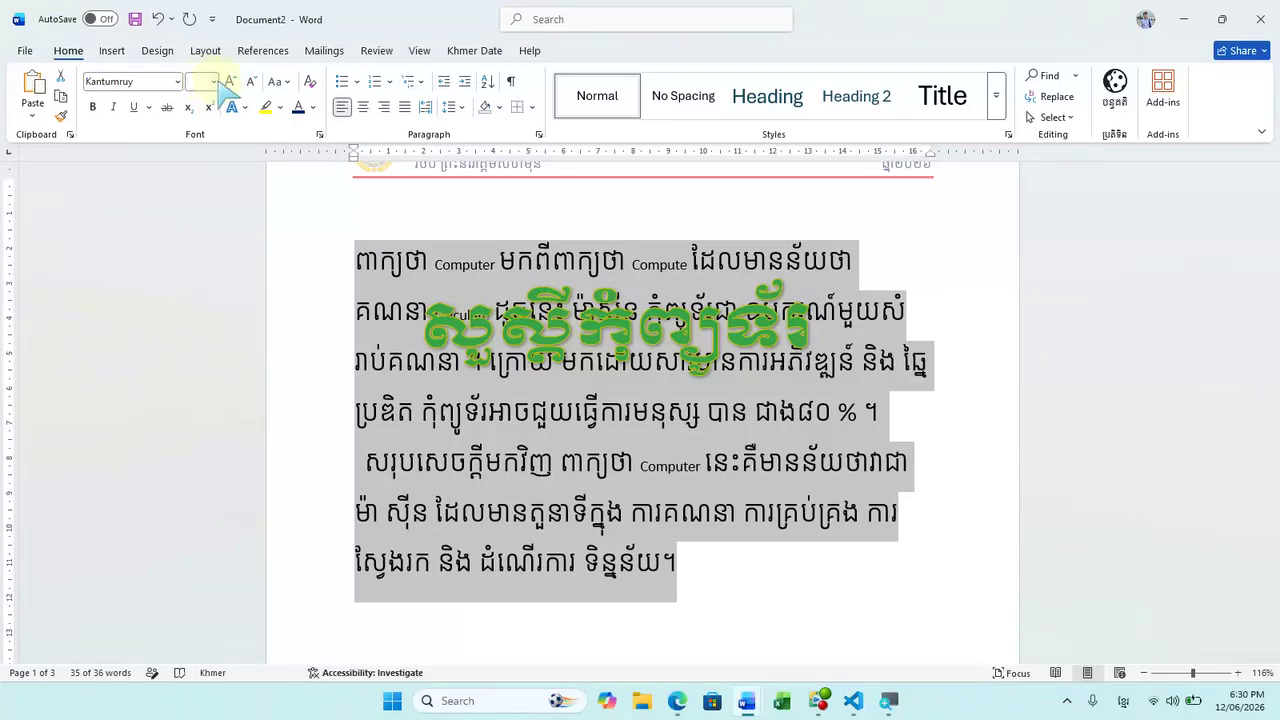
- Set the pasted paragraphs' Latin text font to Times New Roman and their complex scripts size to 12
{"action": "left_click", "coordinate": [319, 134]}
{"action": "left_click_drag", "start_coordinate": [585, 118], "coordinate": [848, 225]}
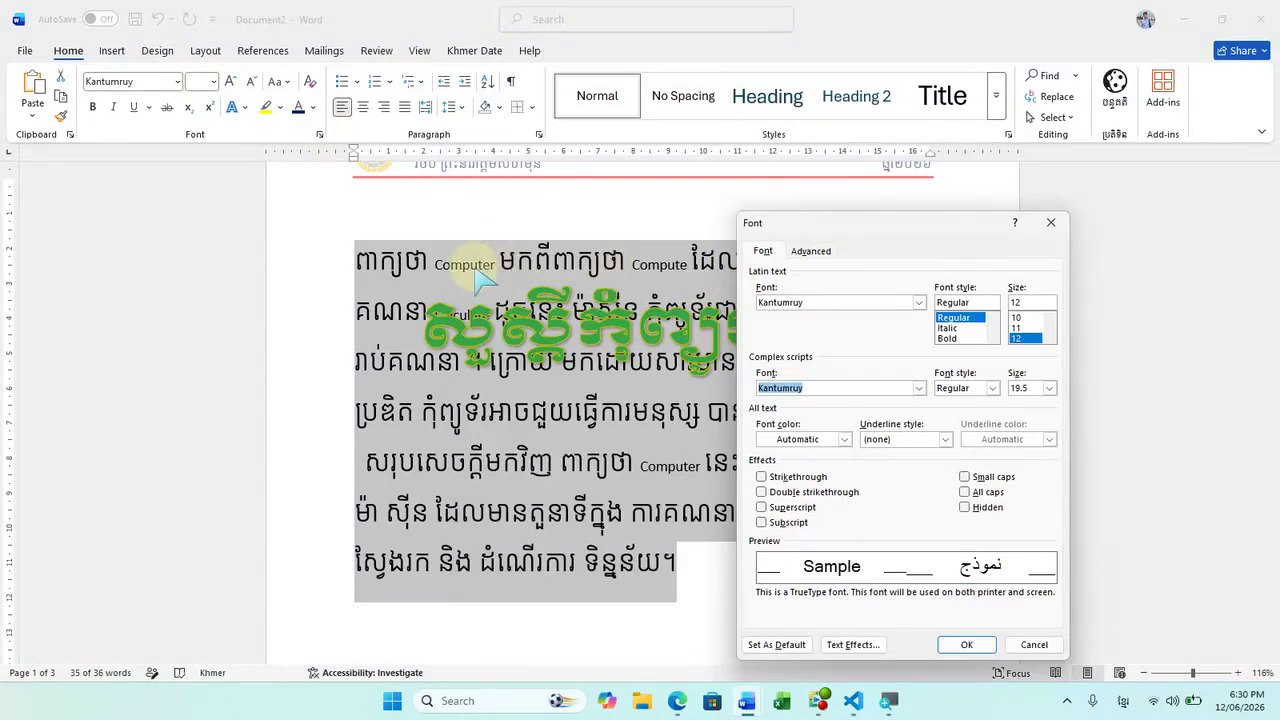
{"action": "left_click", "coordinate": [829, 306]}
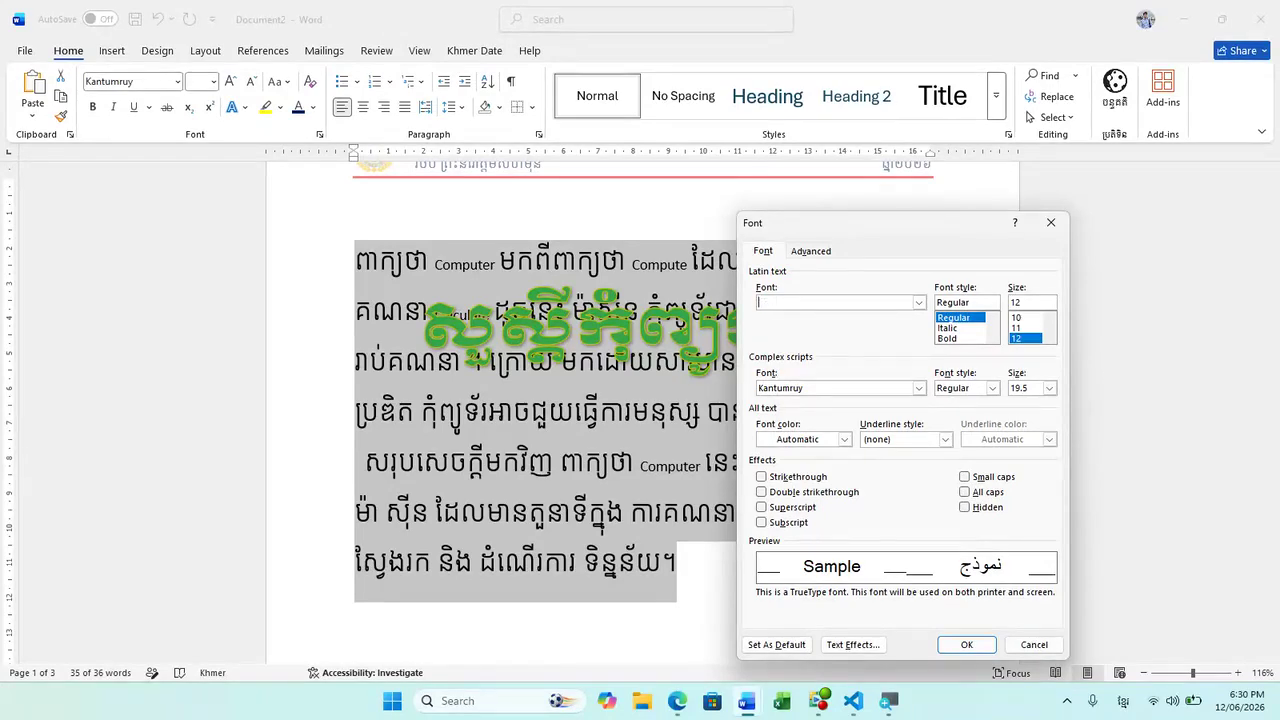
{"action": "type", "text": "Time"}
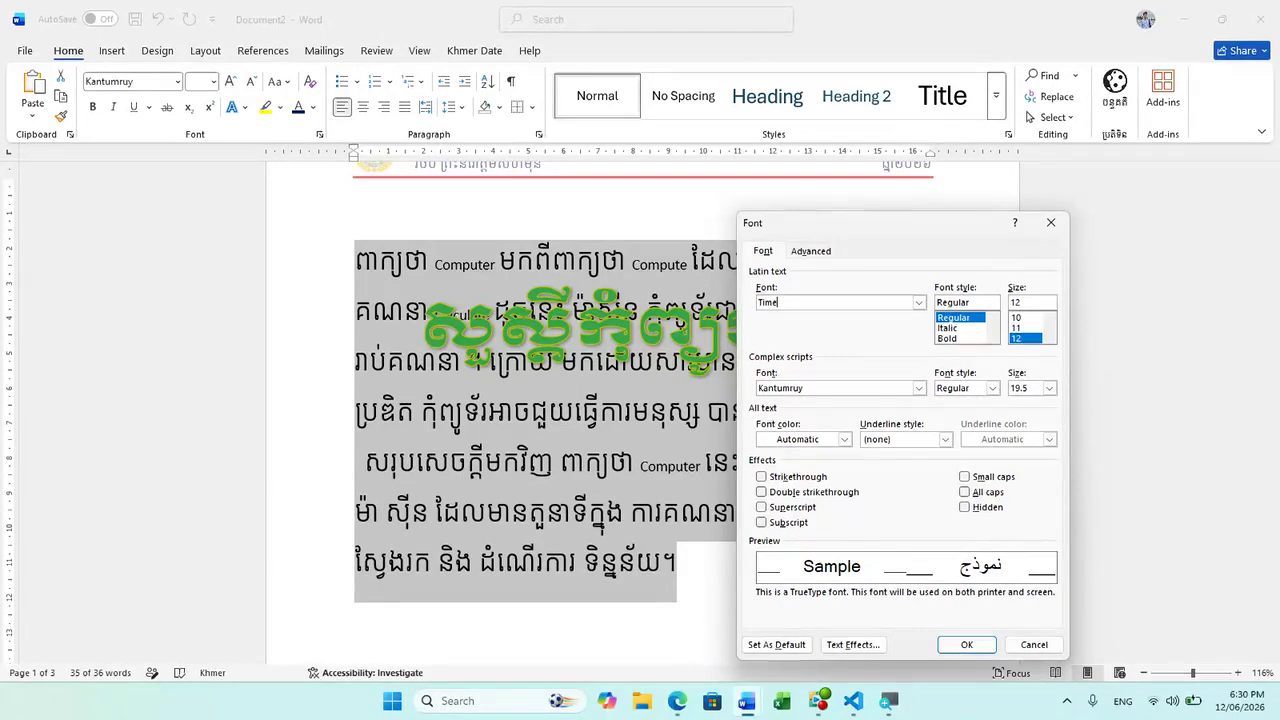
{"action": "left_click", "coordinate": [918, 302]}
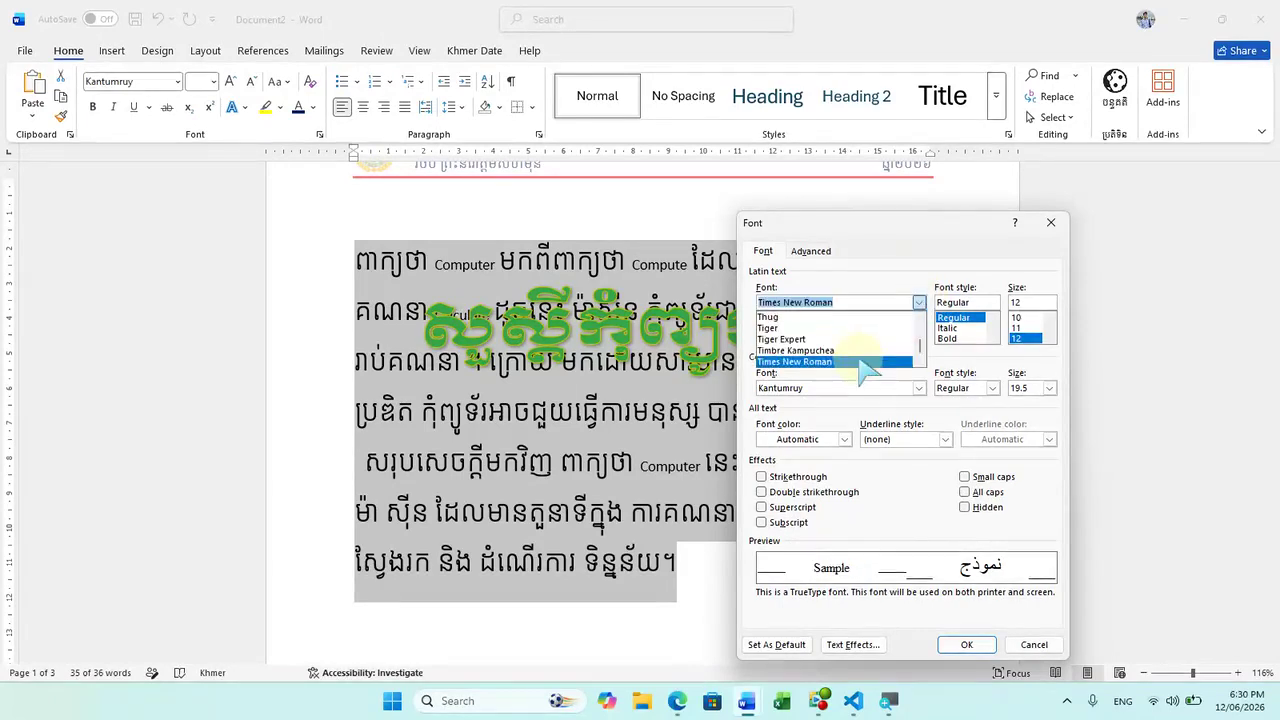
{"action": "left_click", "coordinate": [872, 366]}
{"action": "left_click", "coordinate": [1049, 388]}
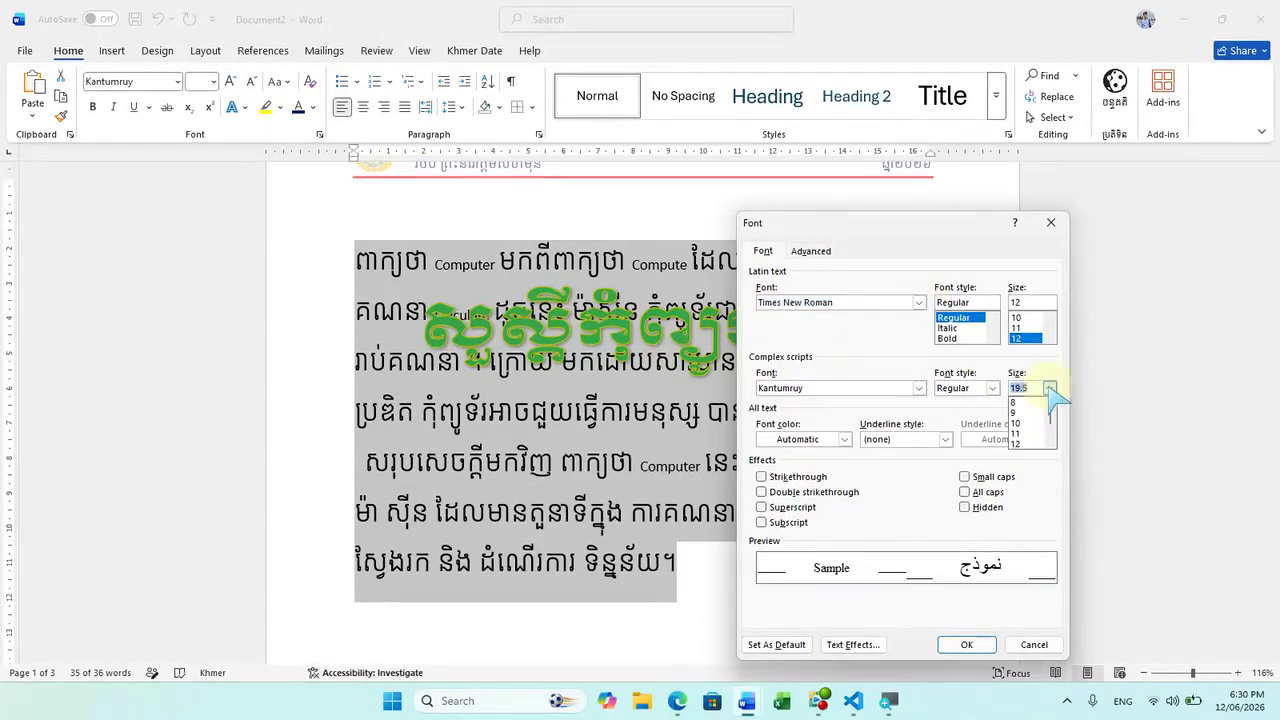
{"action": "left_click", "coordinate": [1022, 440]}
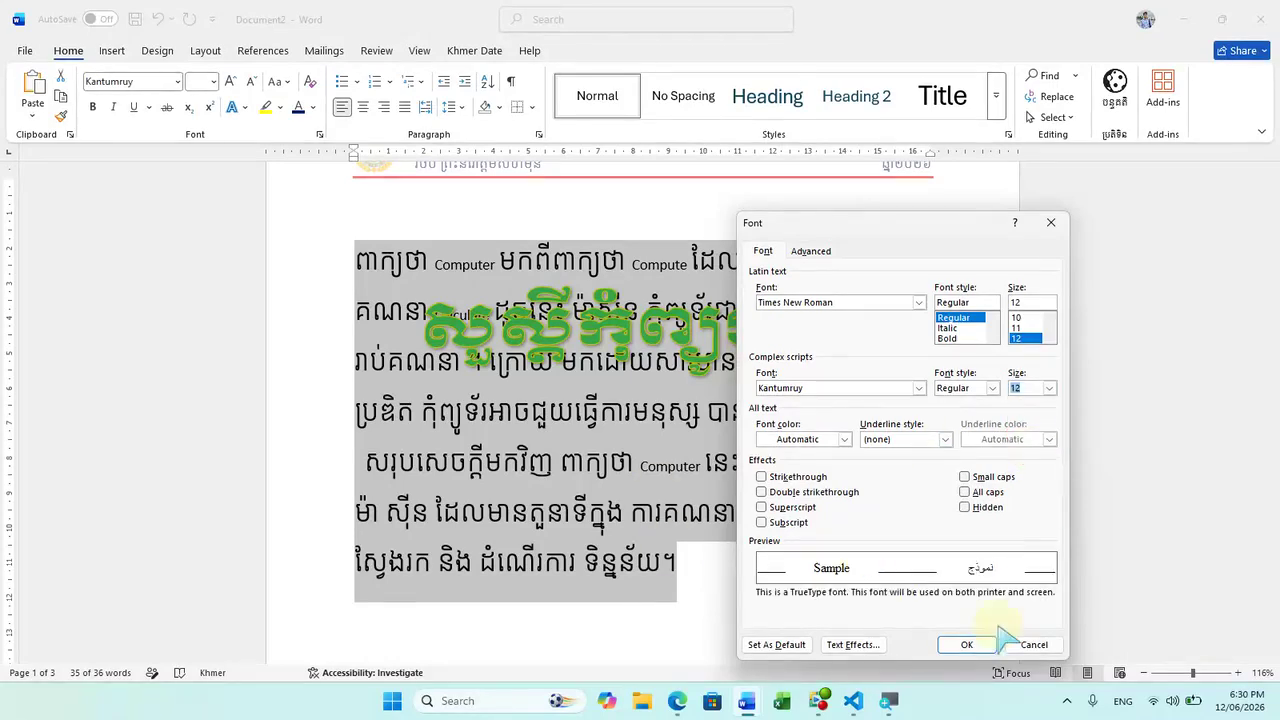
{"action": "left_click", "coordinate": [966, 645]}
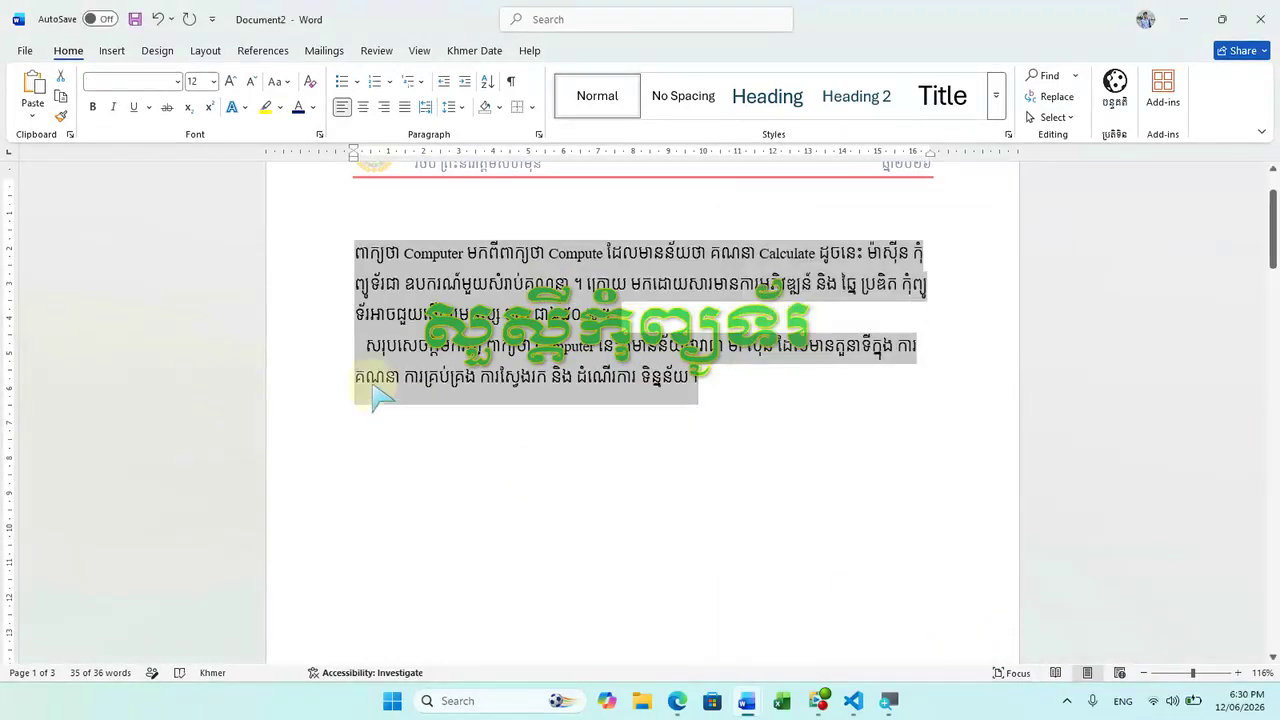
{"action": "left_click", "coordinate": [401, 256]}
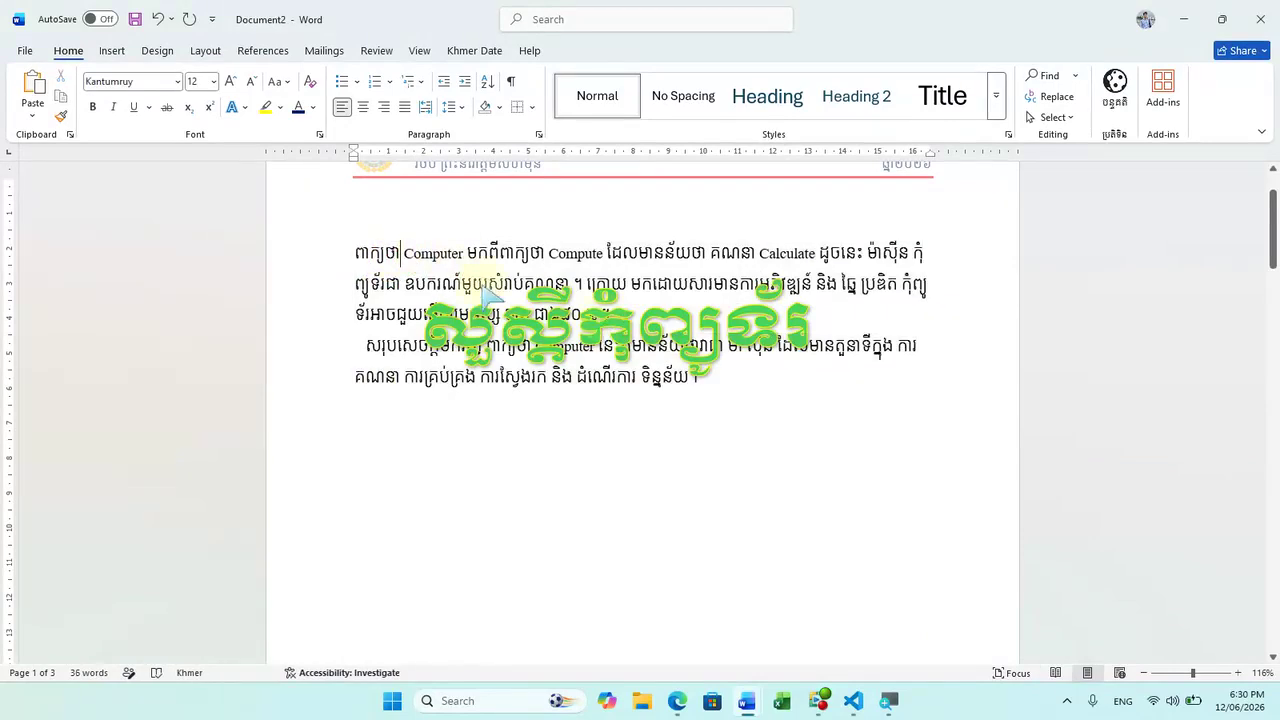
- Insert four blank lines above the first pasted paragraph
{"action": "left_click", "coordinate": [353, 252]}
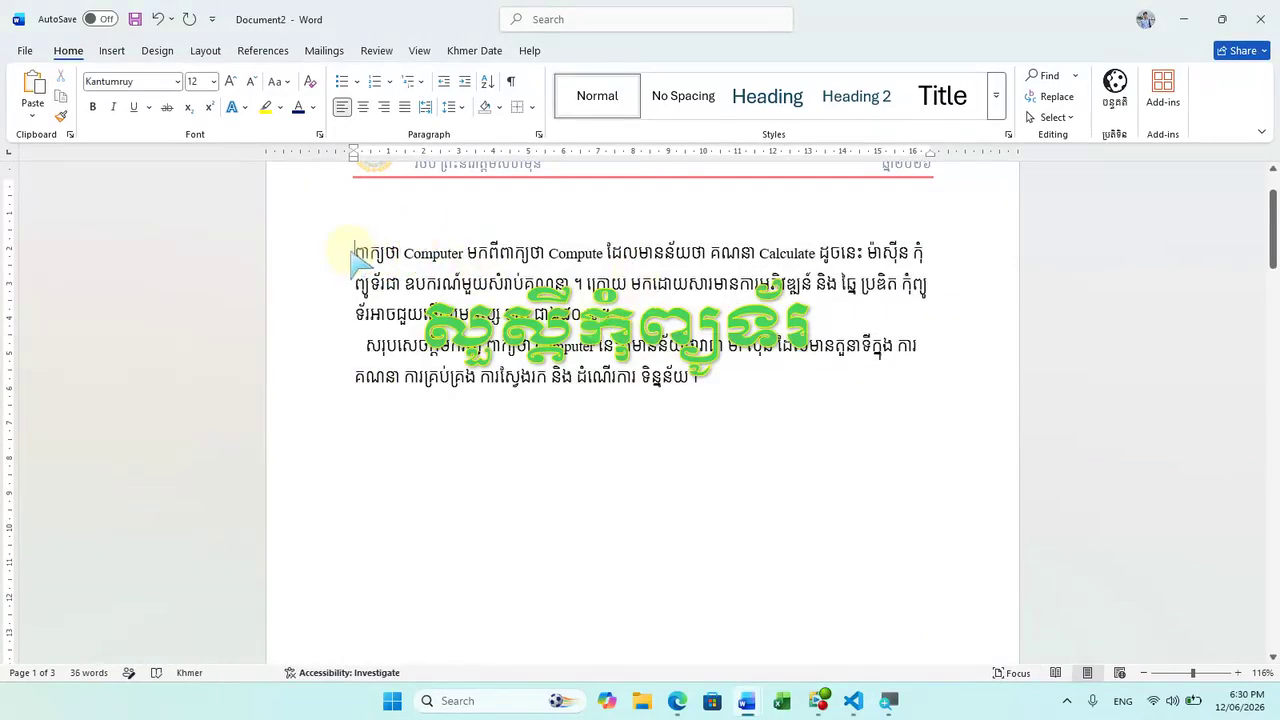
{"action": "key", "text": "Return"}
{"action": "key", "text": "Return"}
{"action": "key", "text": "Return"}
{"action": "key", "text": "Return"}
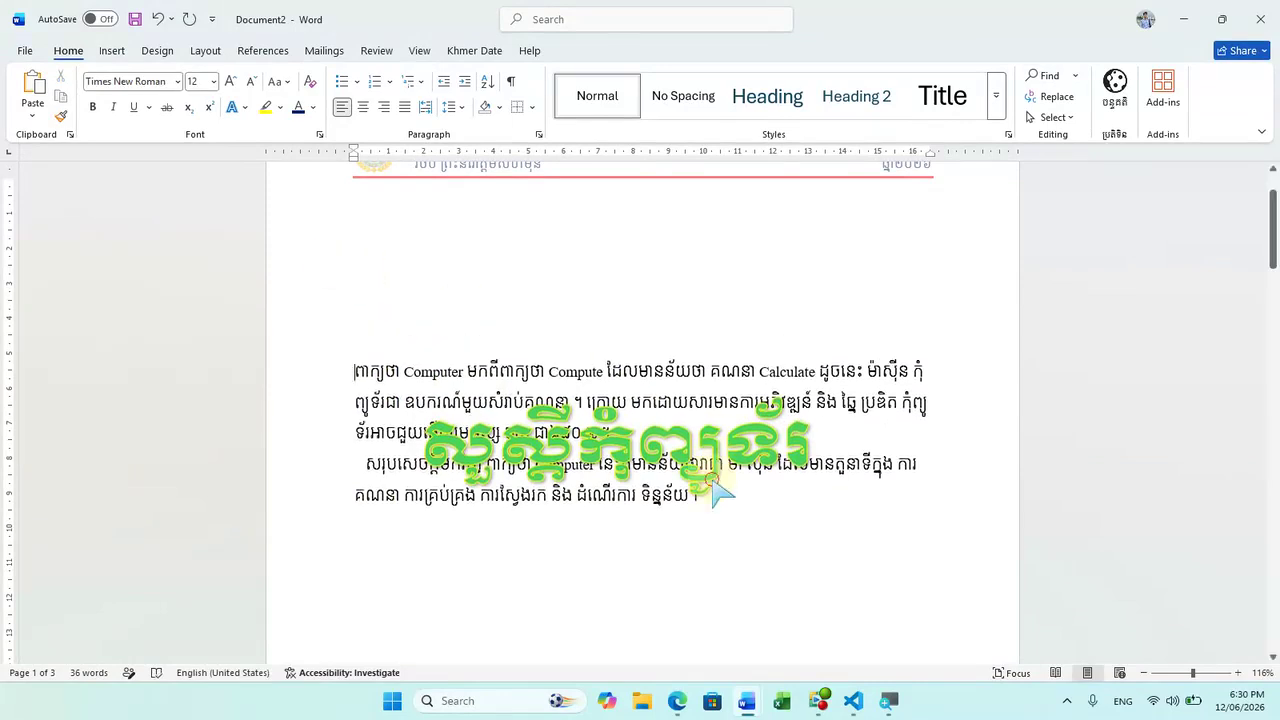
- Move the green WordArt title up into the blank space above the paragraphs
{"action": "left_click", "coordinate": [729, 507]}
{"action": "left_click_drag", "start_coordinate": [729, 512], "coordinate": [737, 329]}
{"action": "left_click", "coordinate": [618, 437]}
- Justify both pasted paragraphs and indent the first line of the first one
{"action": "left_click_drag", "start_coordinate": [757, 514], "coordinate": [286, 351]}
{"action": "left_click", "coordinate": [403, 107]}
{"action": "left_click", "coordinate": [356, 372]}
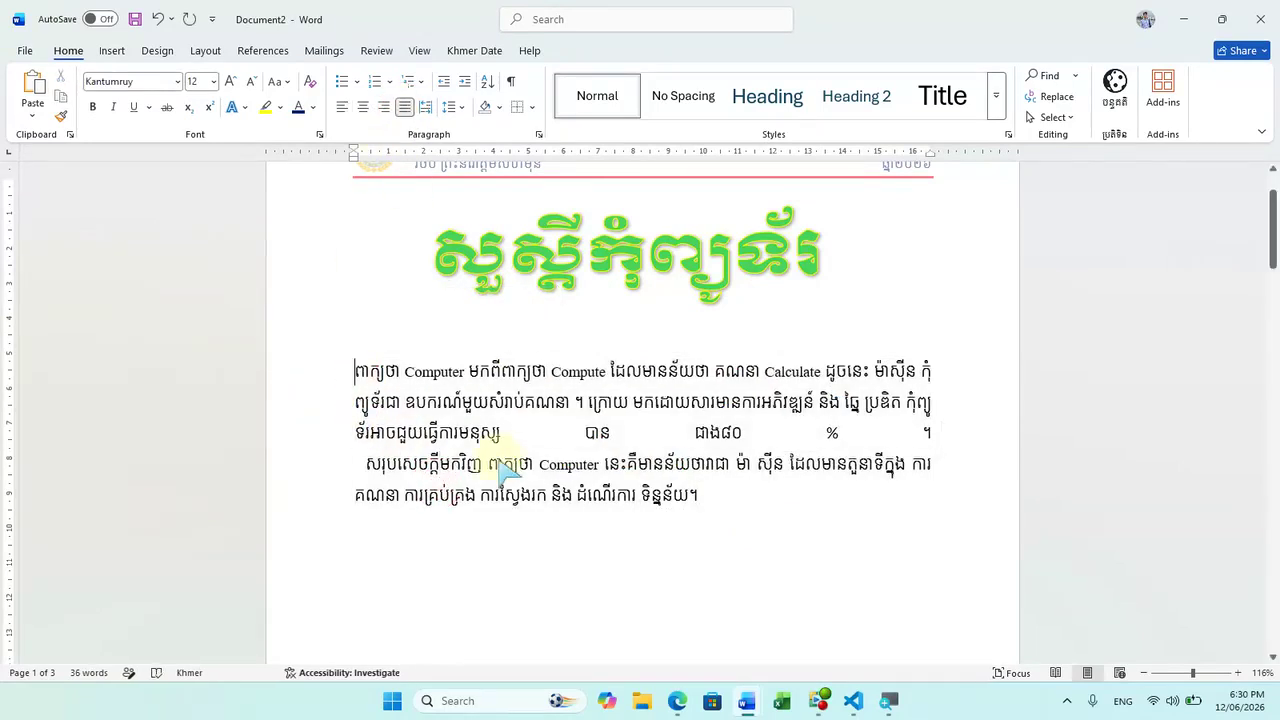
{"action": "key", "text": "Tab"}
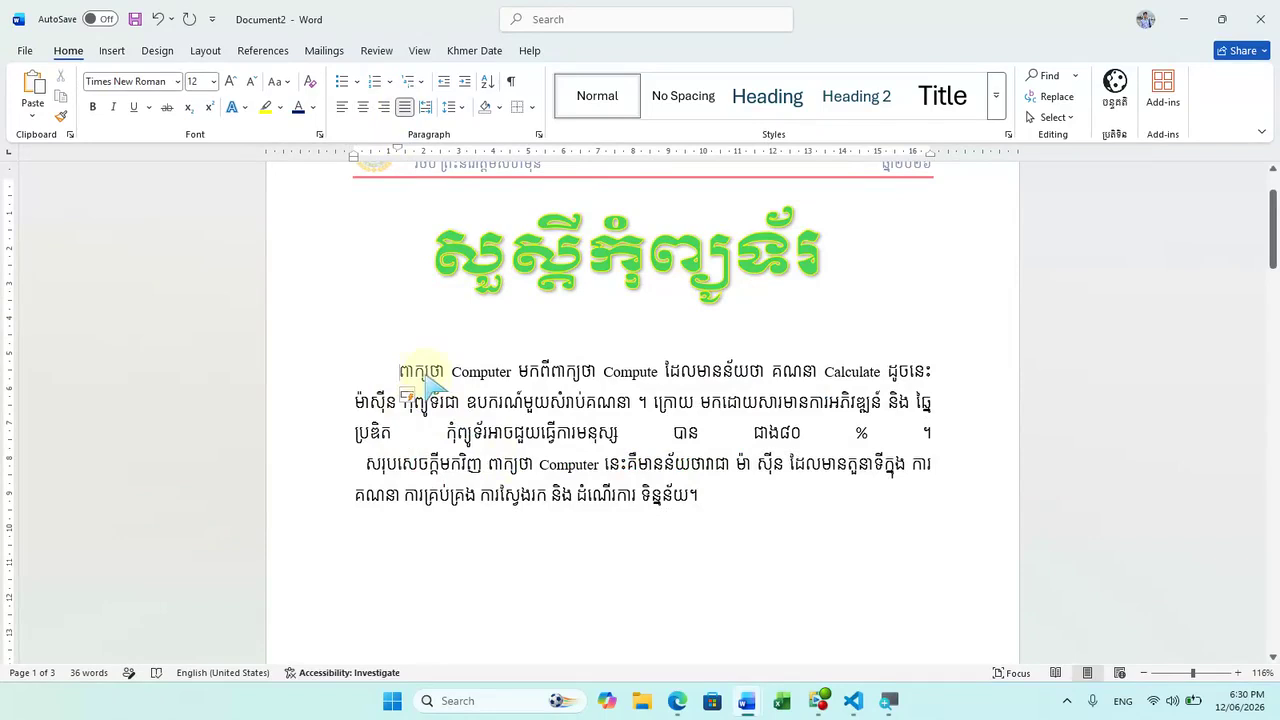
- Delete the word ពាក្យថា at the start of the first paragraph so it begins with Computer
{"action": "left_click_drag", "start_coordinate": [413, 372], "coordinate": [398, 370]}
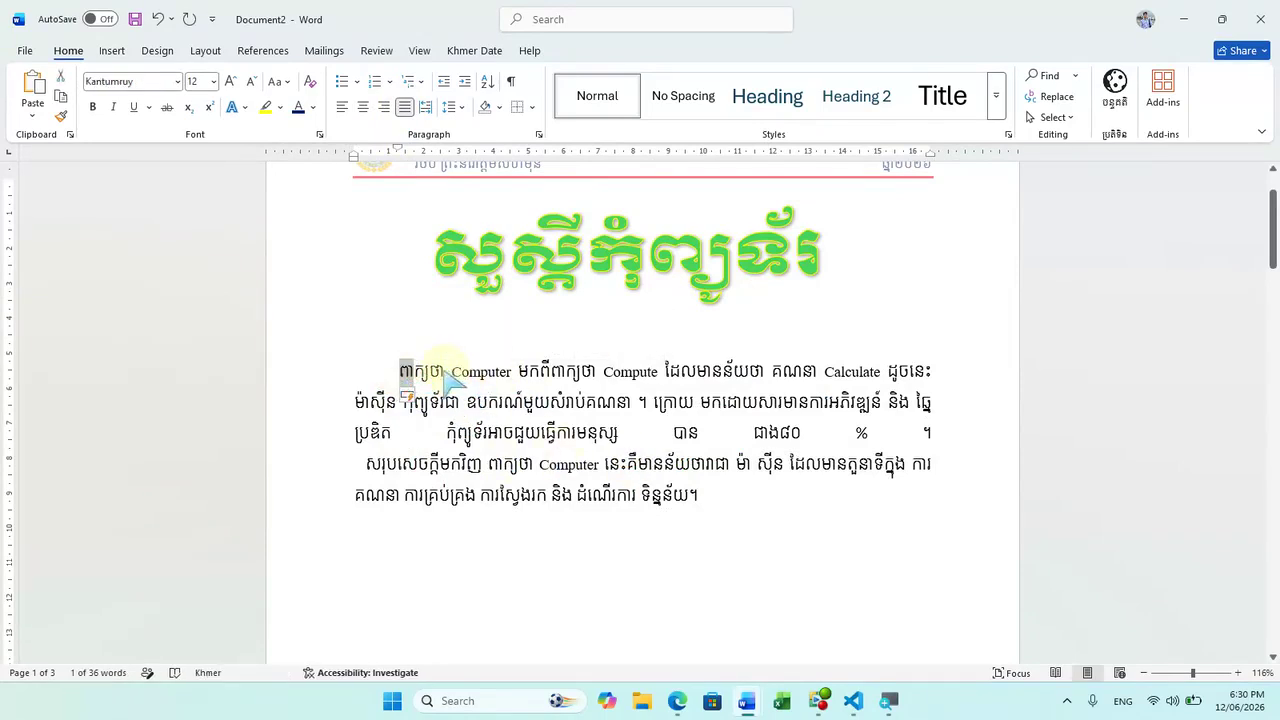
{"action": "left_click", "coordinate": [414, 372]}
{"action": "double_click", "coordinate": [414, 372]}
{"action": "key", "text": "Delete"}
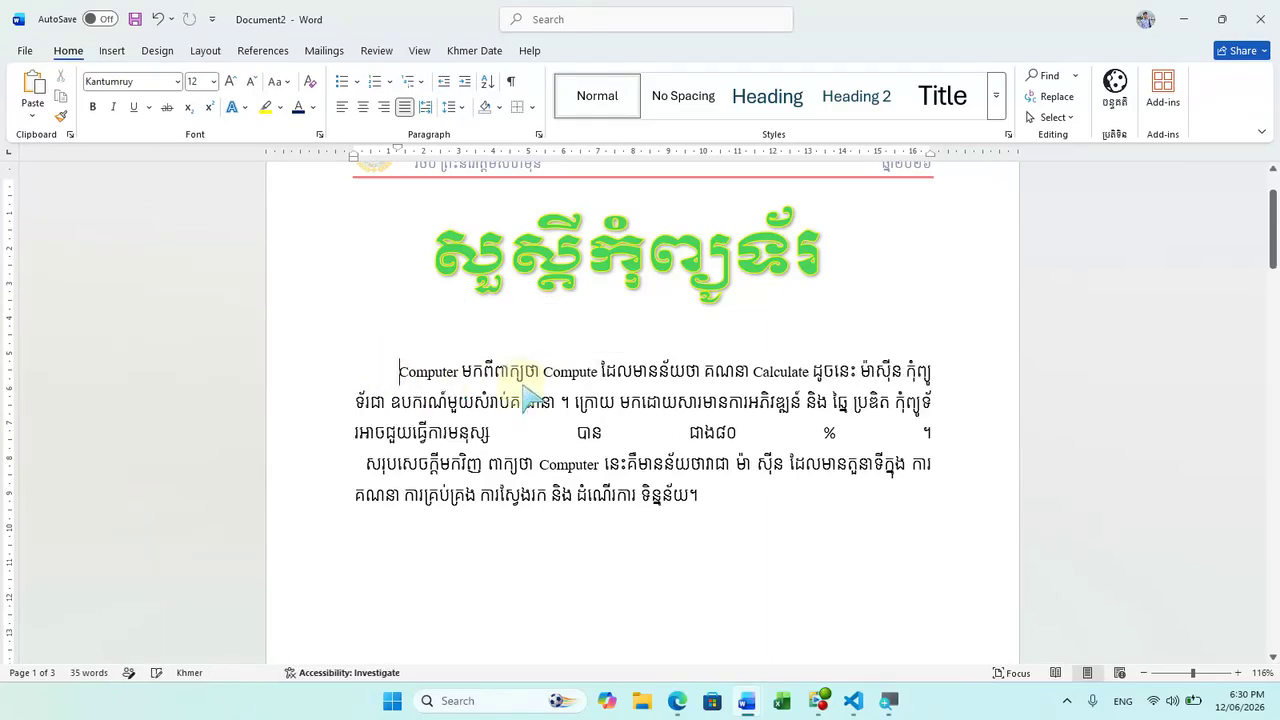
- Look at the Drop Cap choices for the paragraph starting with Computer, and add an empty line below the second paragraph
{"action": "left_click_drag", "start_coordinate": [399, 372], "coordinate": [411, 372]}
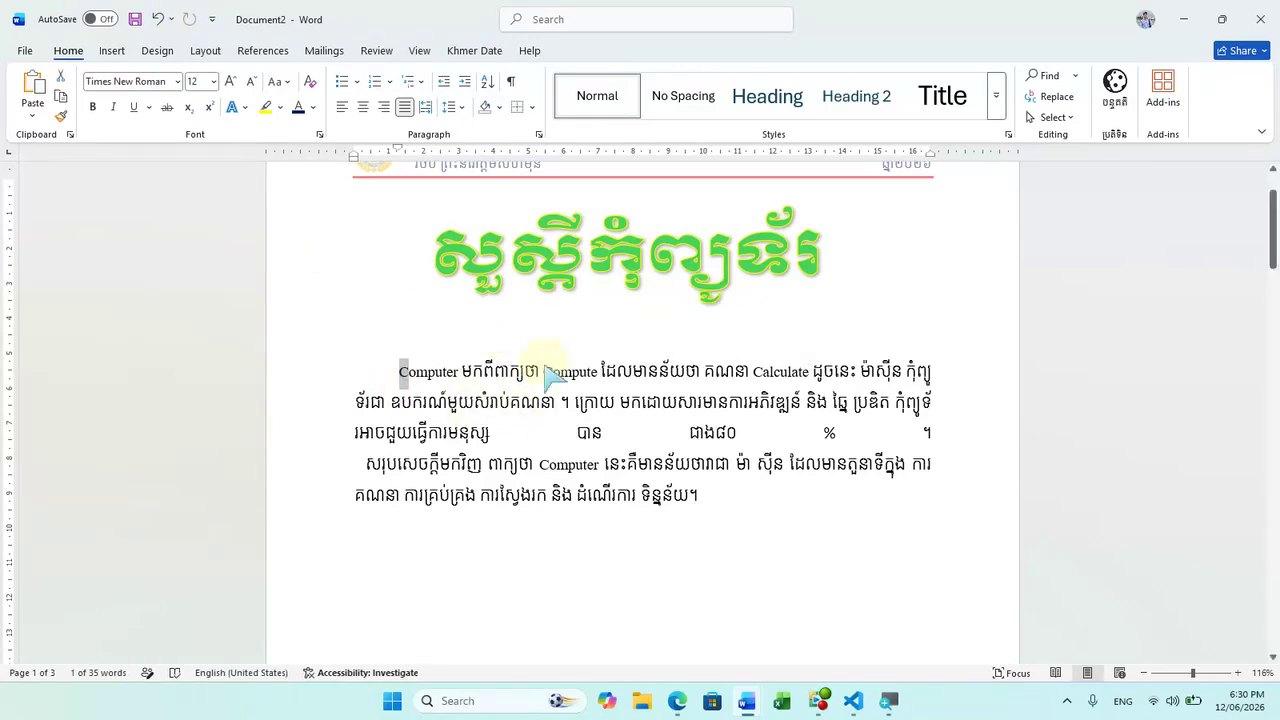
{"action": "left_click", "coordinate": [446, 372]}
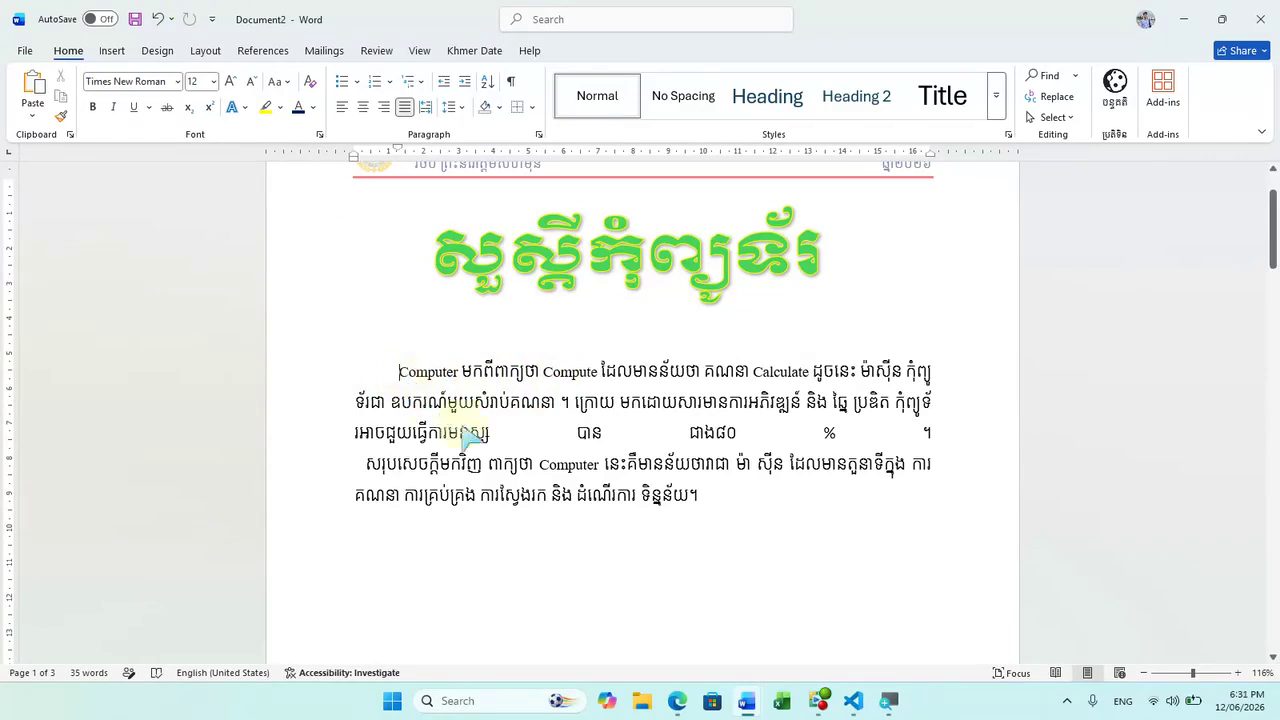
{"action": "scroll", "coordinate": [548, 487], "scroll_direction": "up", "scroll_amount": 5, "text": "ctrl"}
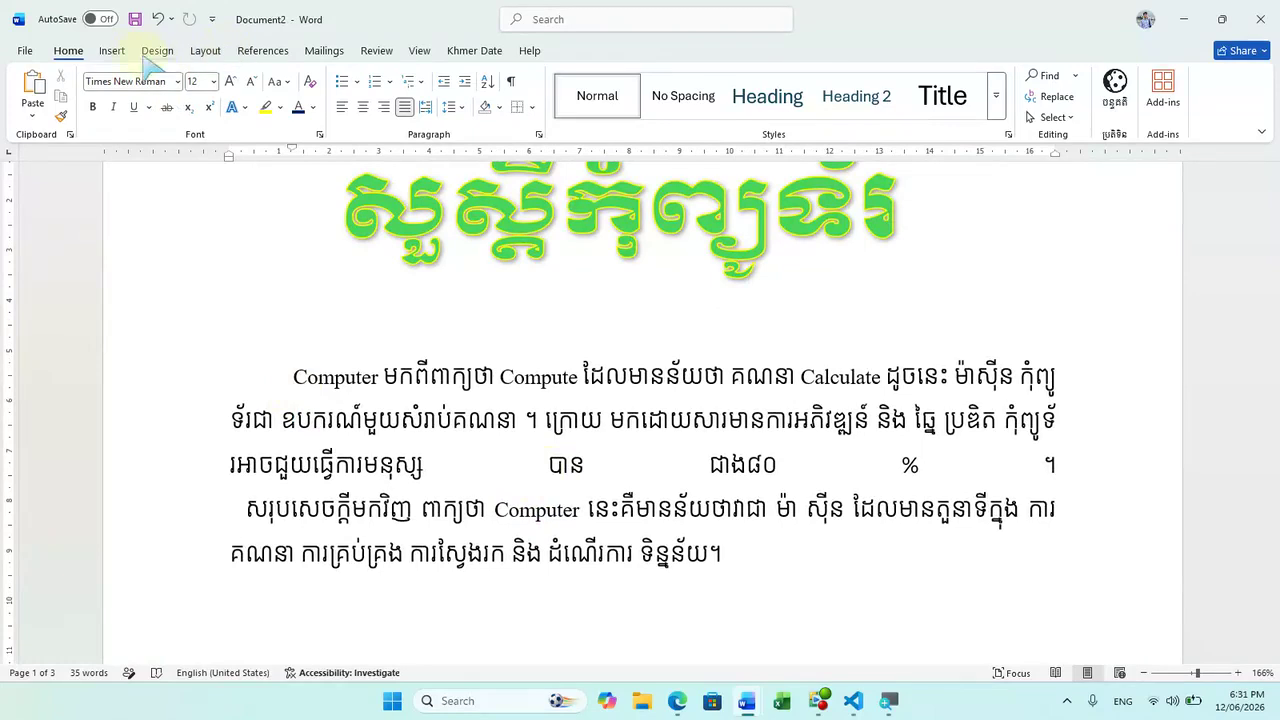
{"action": "left_click", "coordinate": [112, 52]}
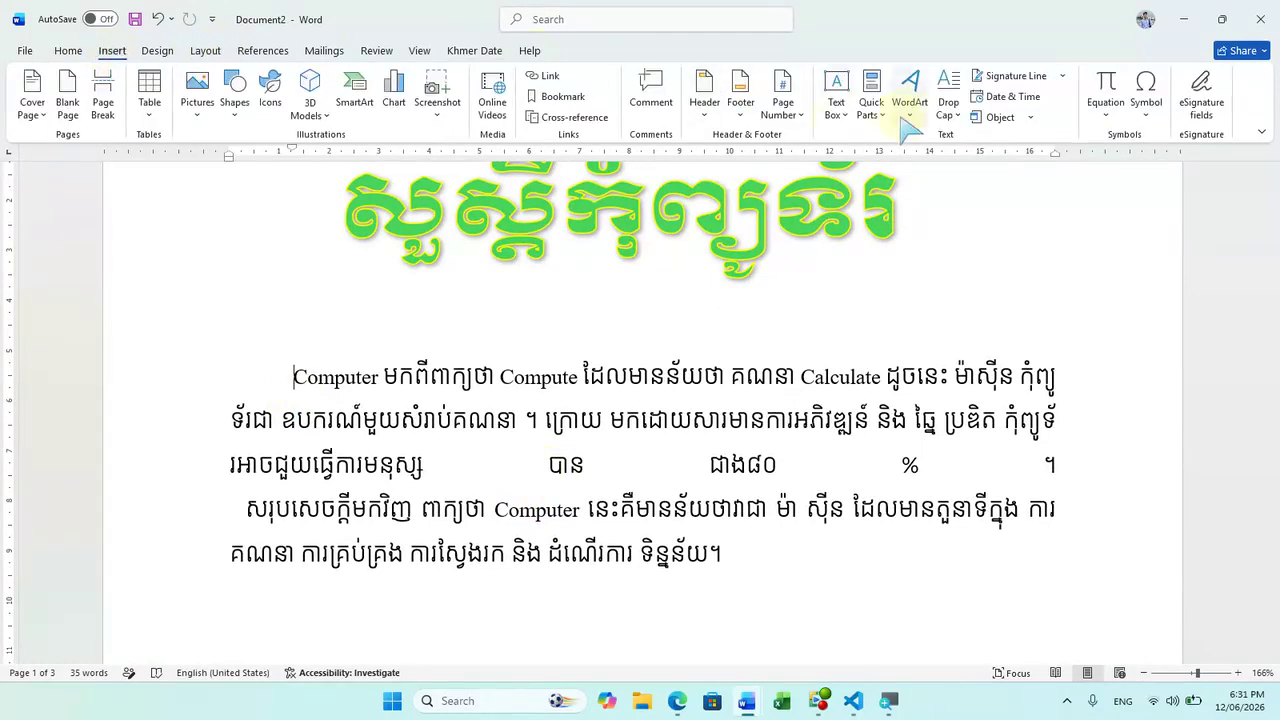
{"action": "left_click", "coordinate": [950, 108]}
{"action": "left_click", "coordinate": [514, 563]}
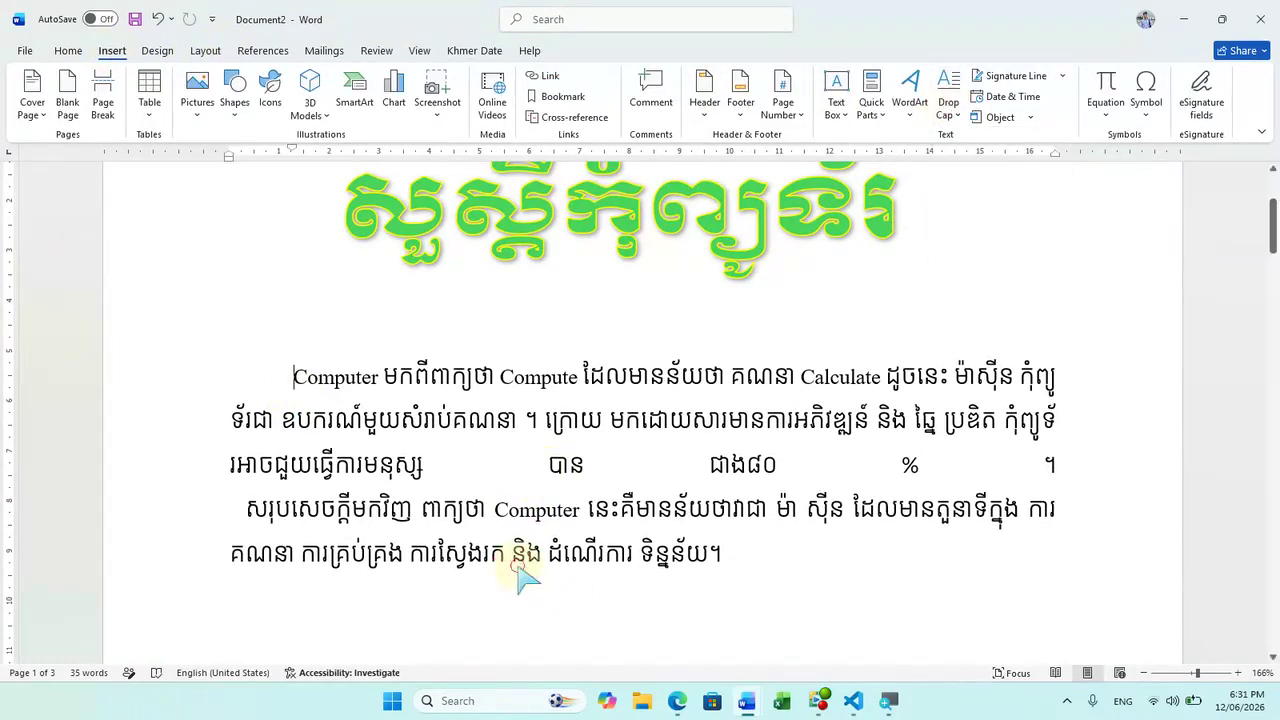
{"action": "left_click", "coordinate": [770, 570]}
{"action": "key", "text": "Return"}
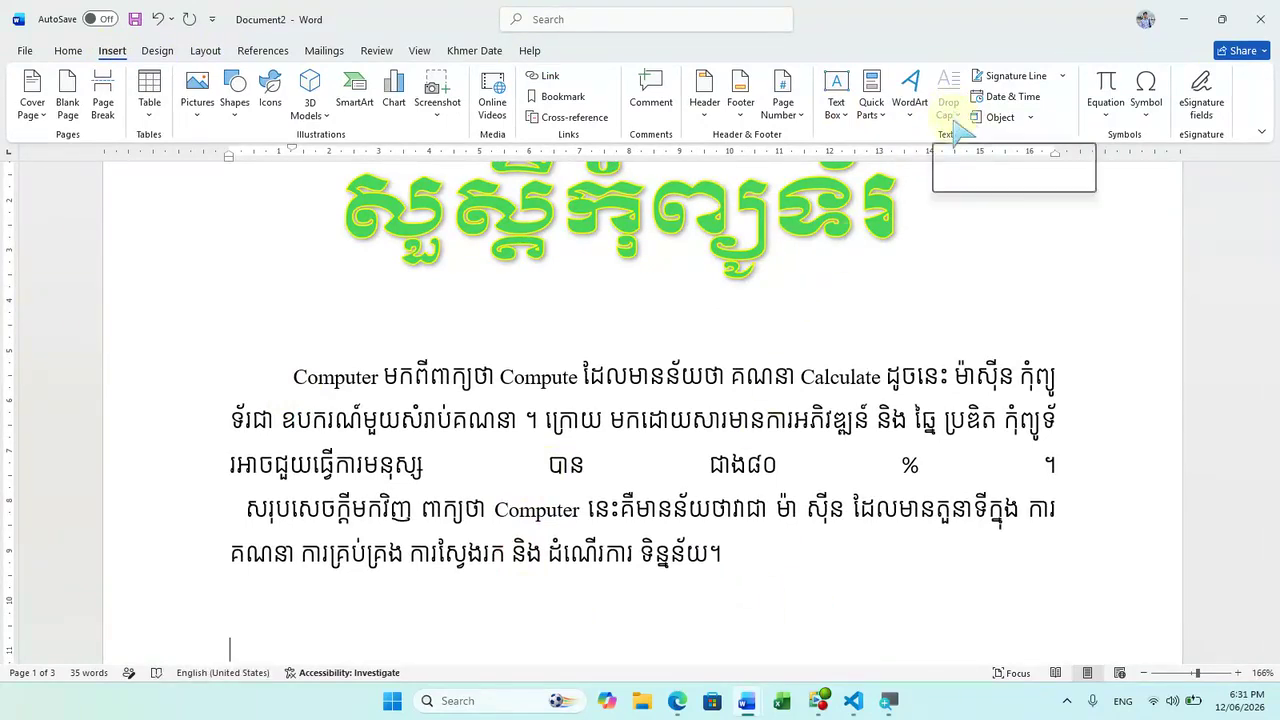
- Open the Drop Cap options for the first paragraph, compare the Dropped and In margin positions, and choose Dropped
{"action": "left_click", "coordinate": [293, 381]}
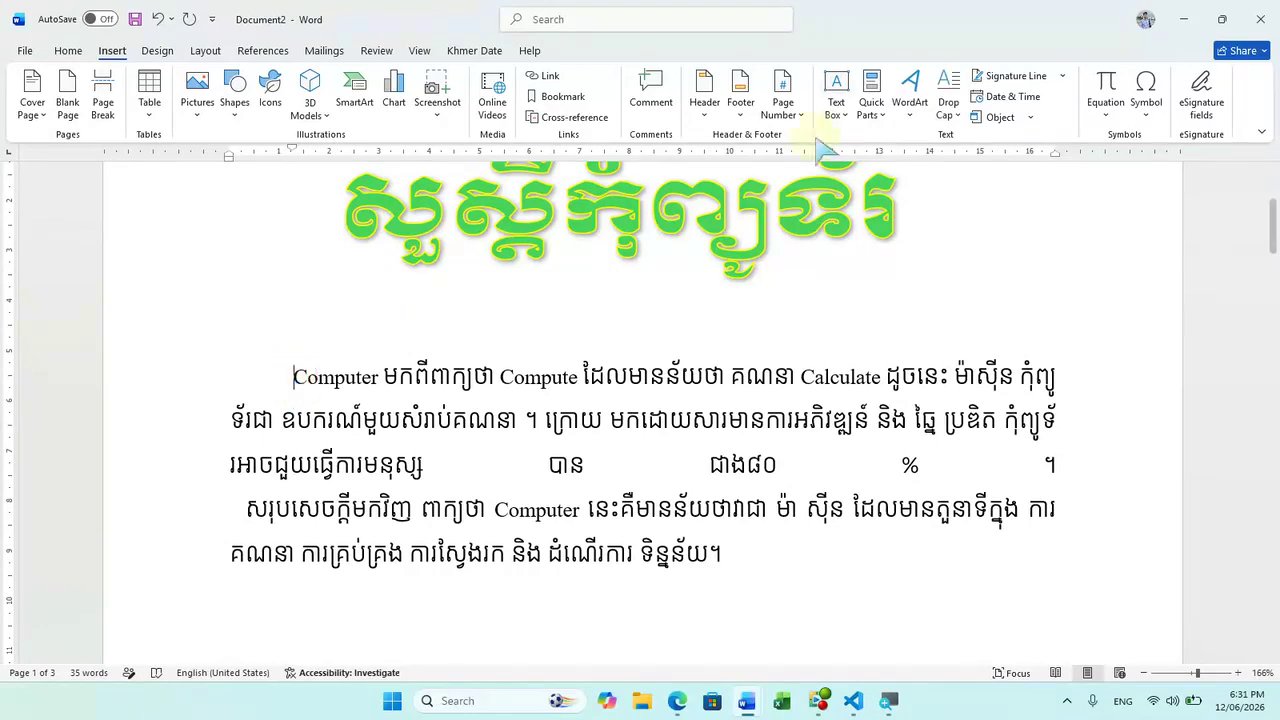
{"action": "left_click", "coordinate": [958, 112]}
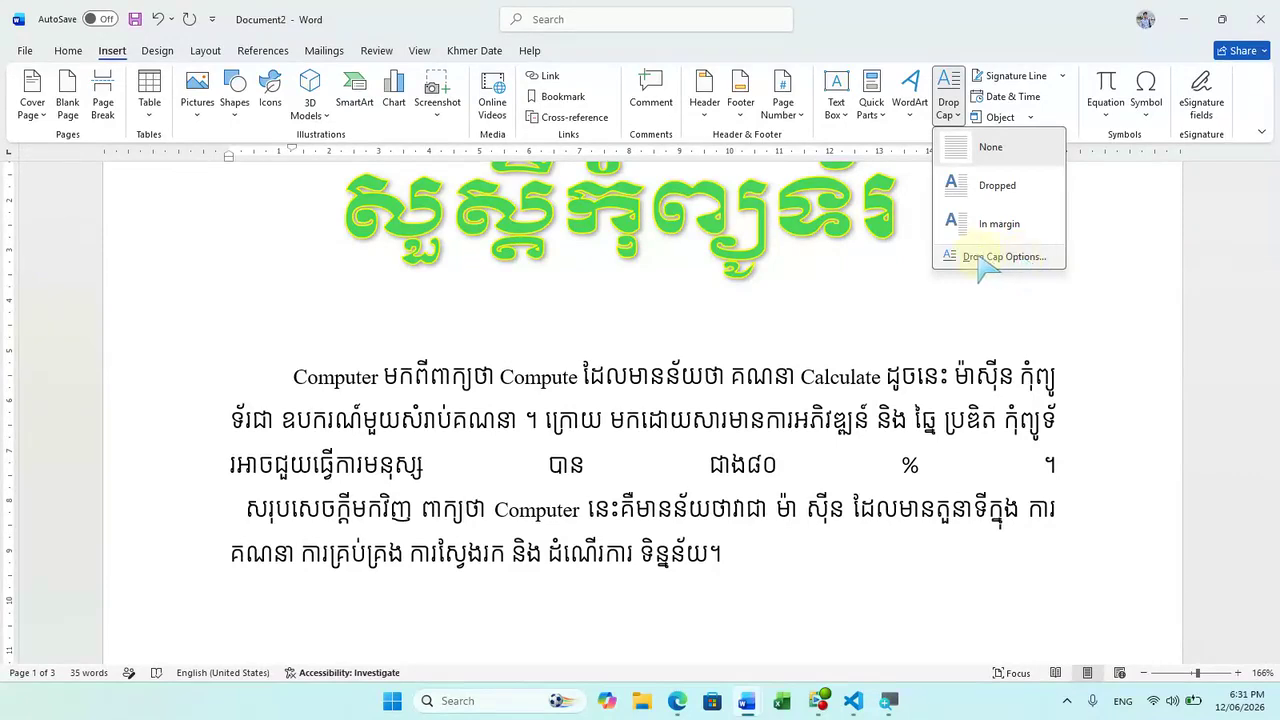
{"action": "left_click", "coordinate": [990, 258]}
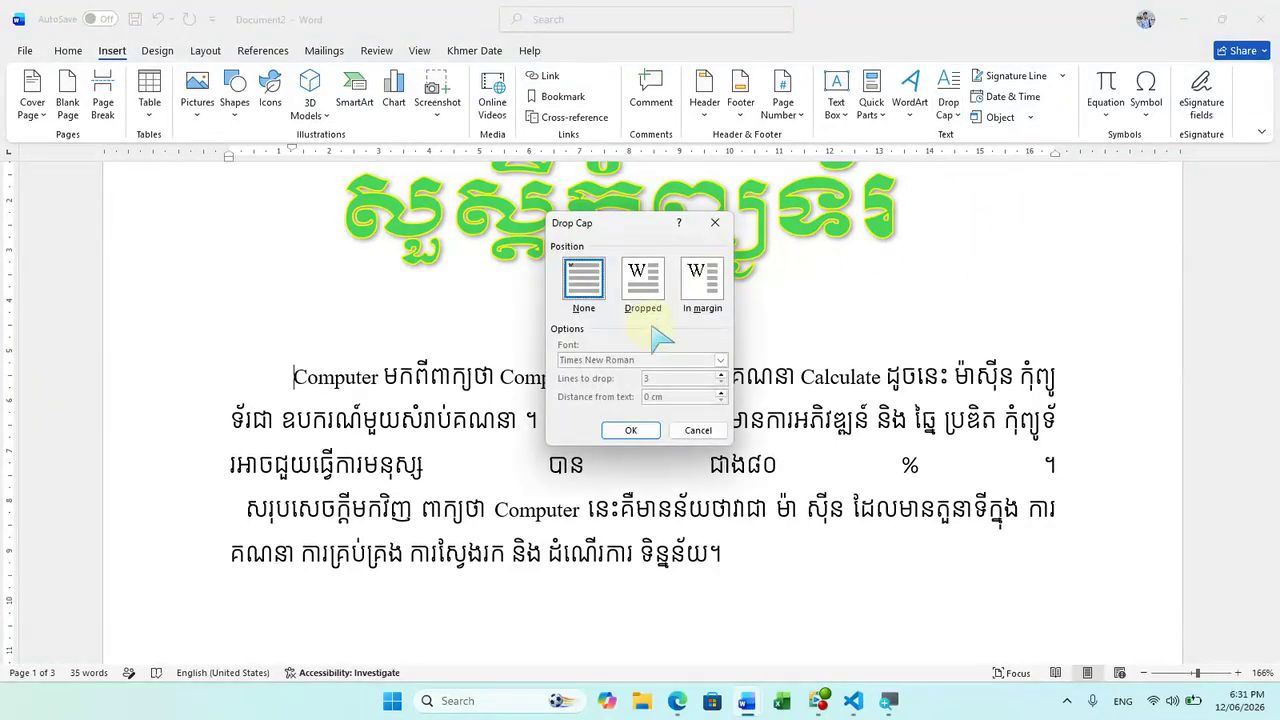
{"action": "left_click", "coordinate": [686, 285]}
{"action": "left_click", "coordinate": [643, 283]}
{"action": "left_click", "coordinate": [703, 278]}
{"action": "left_click", "coordinate": [645, 285]}
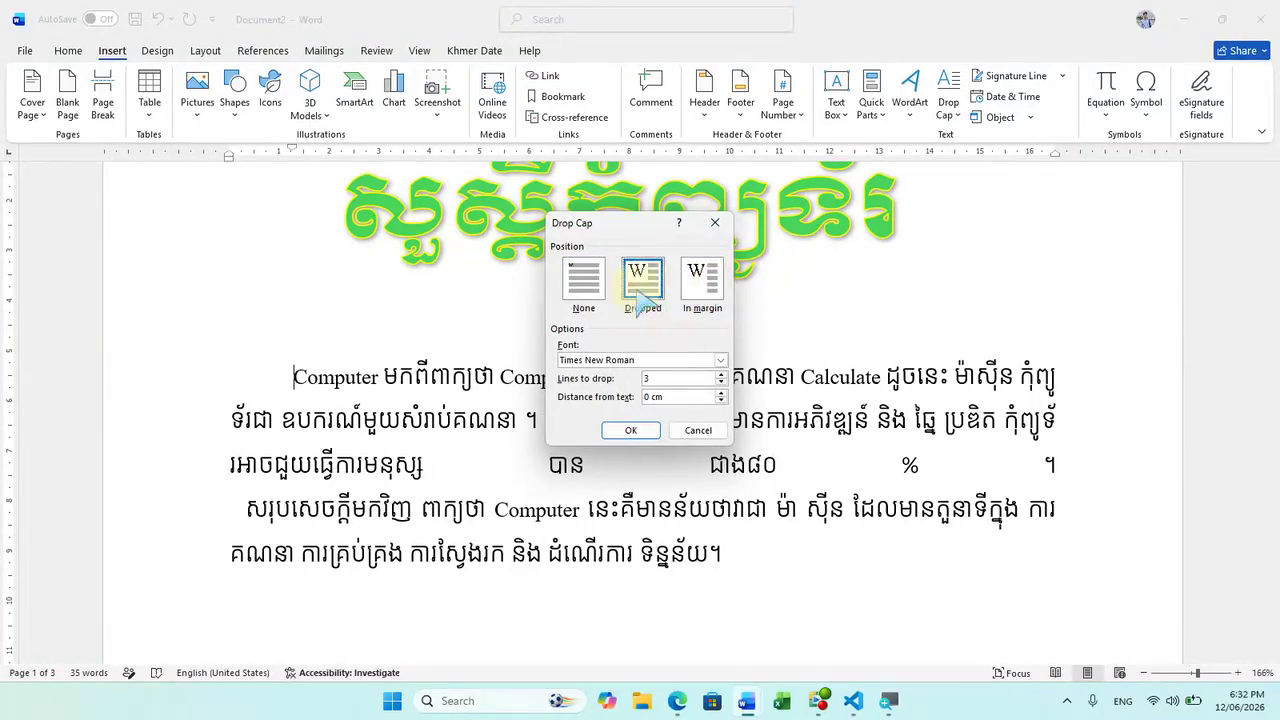
{"action": "left_click", "coordinate": [703, 288]}
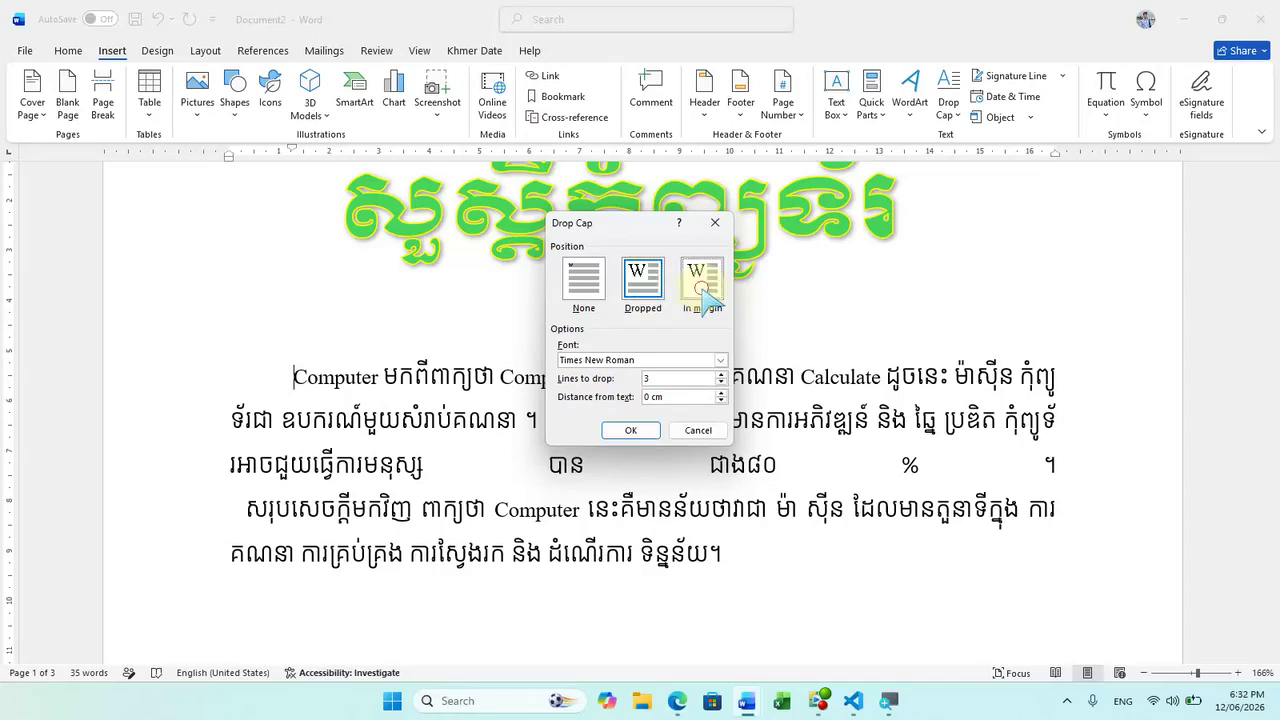
{"action": "left_click", "coordinate": [643, 283]}
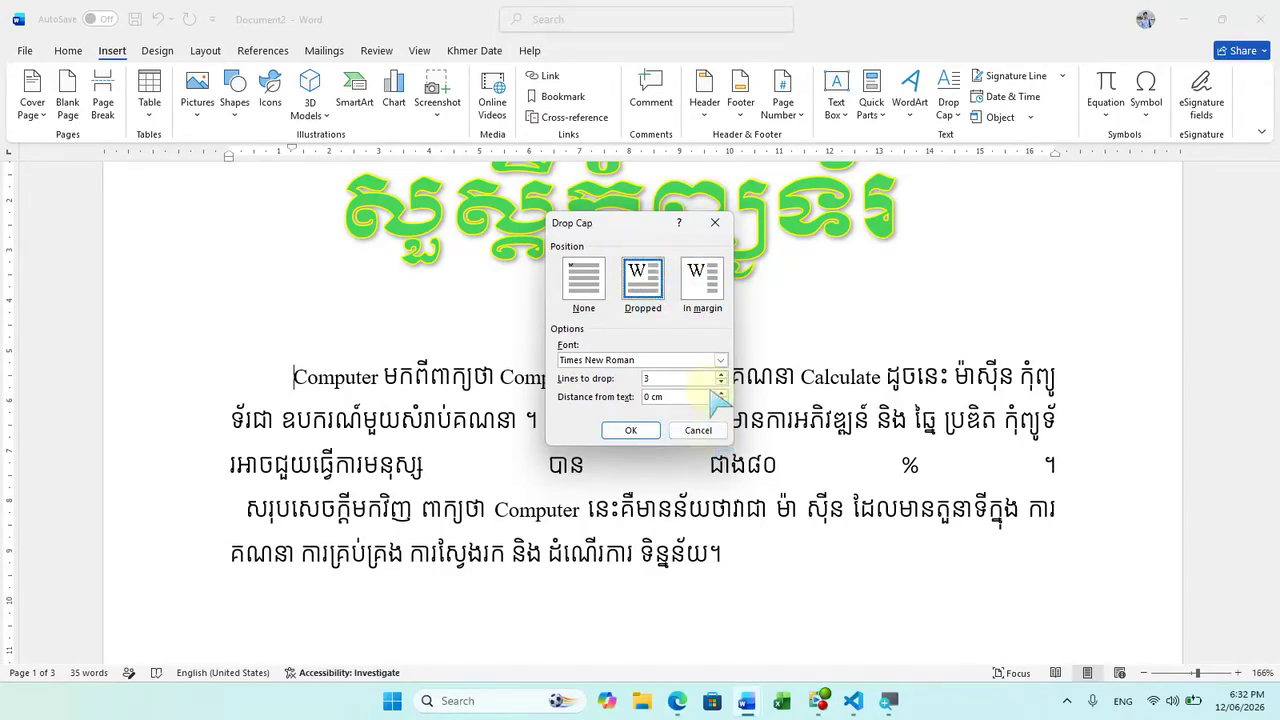
- Set the drop cap to 2 lines with a 1 cm distance from text and apply it
{"action": "double_click", "coordinate": [655, 379]}
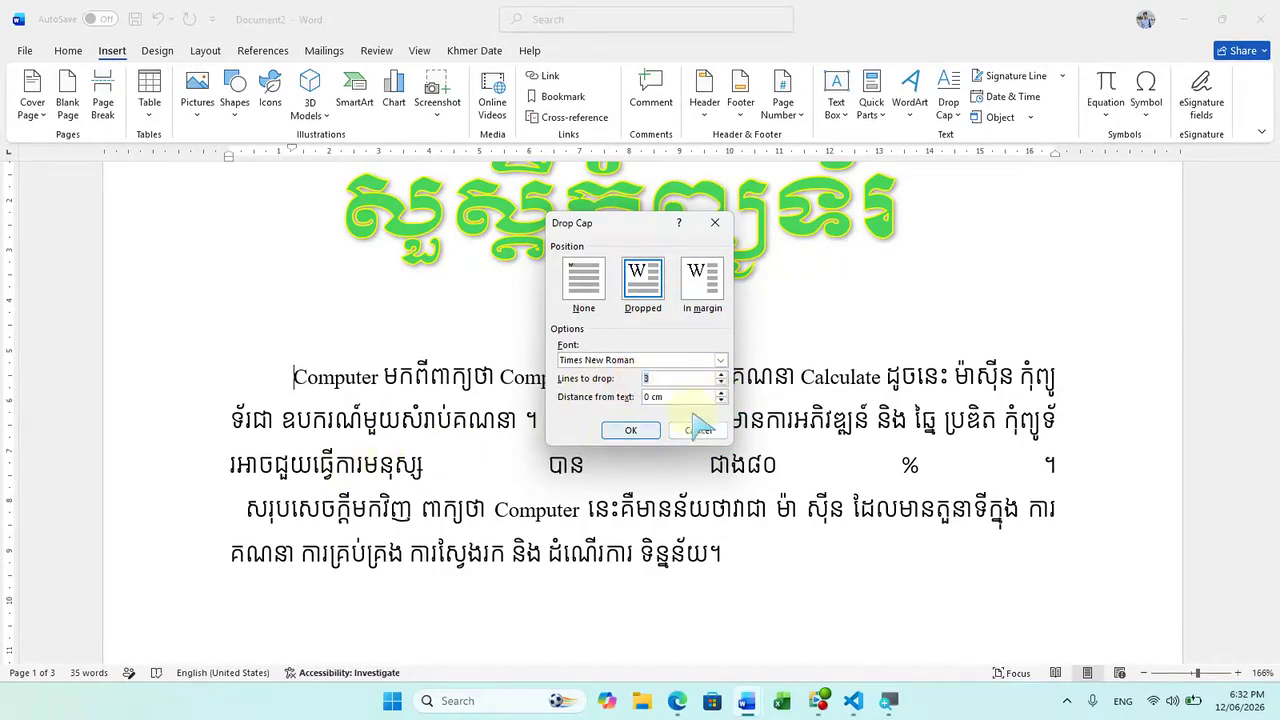
{"action": "left_click", "coordinate": [720, 383]}
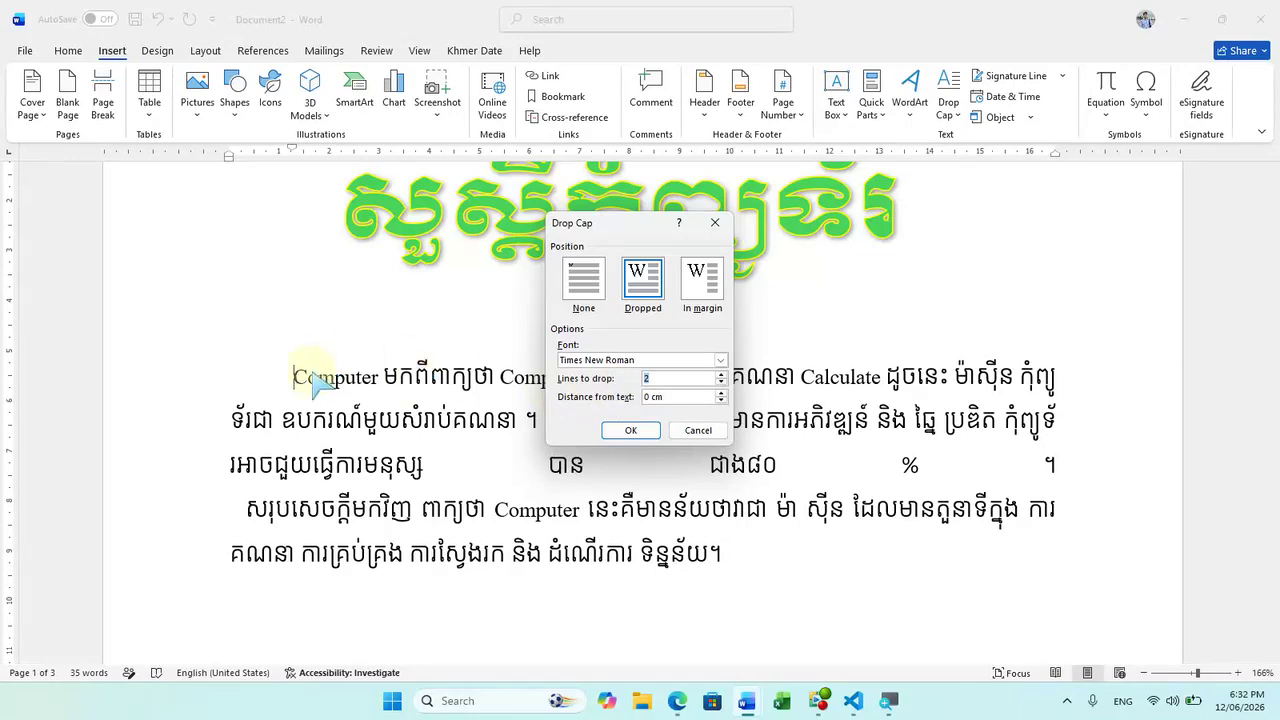
{"action": "left_click", "coordinate": [720, 393]}
{"action": "left_click", "coordinate": [720, 393]}
{"action": "left_click", "coordinate": [720, 393]}
{"action": "left_click", "coordinate": [720, 393]}
{"action": "left_click", "coordinate": [720, 393]}
{"action": "left_click", "coordinate": [720, 393]}
{"action": "left_click", "coordinate": [720, 393]}
{"action": "left_click", "coordinate": [720, 393]}
{"action": "left_click", "coordinate": [720, 393]}
{"action": "left_click", "coordinate": [720, 393]}
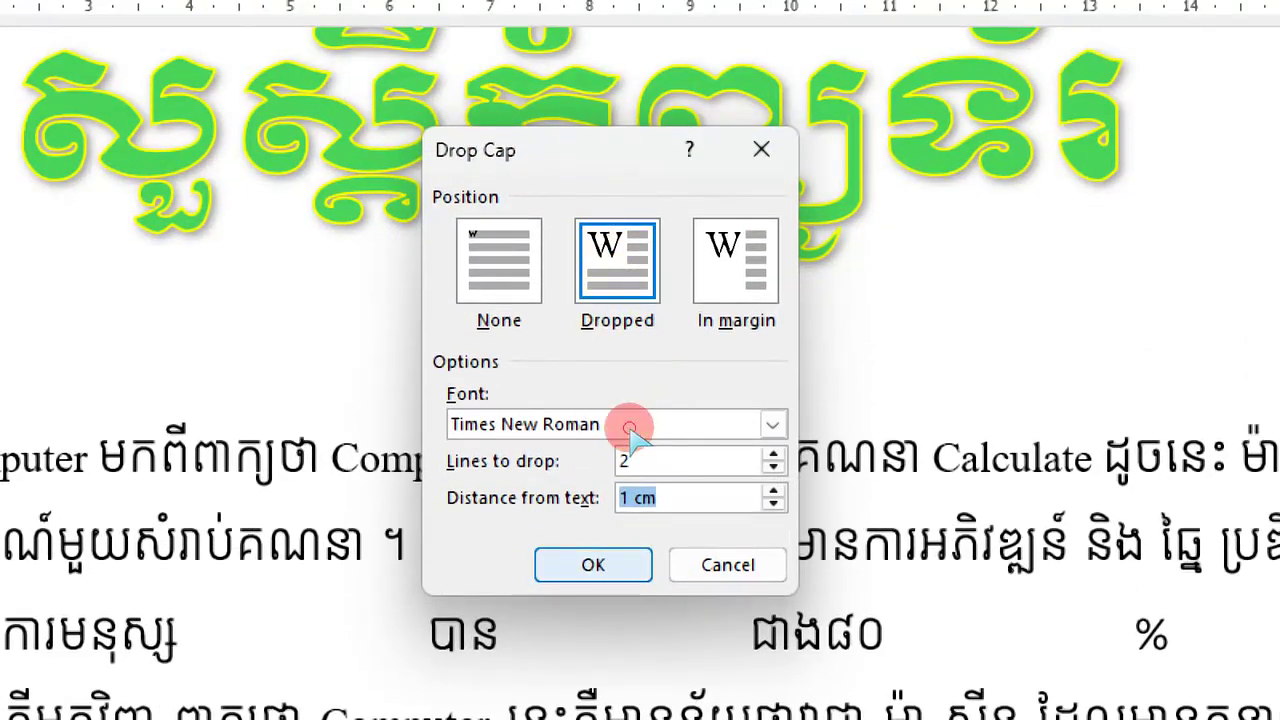
{"action": "left_click", "coordinate": [593, 565]}
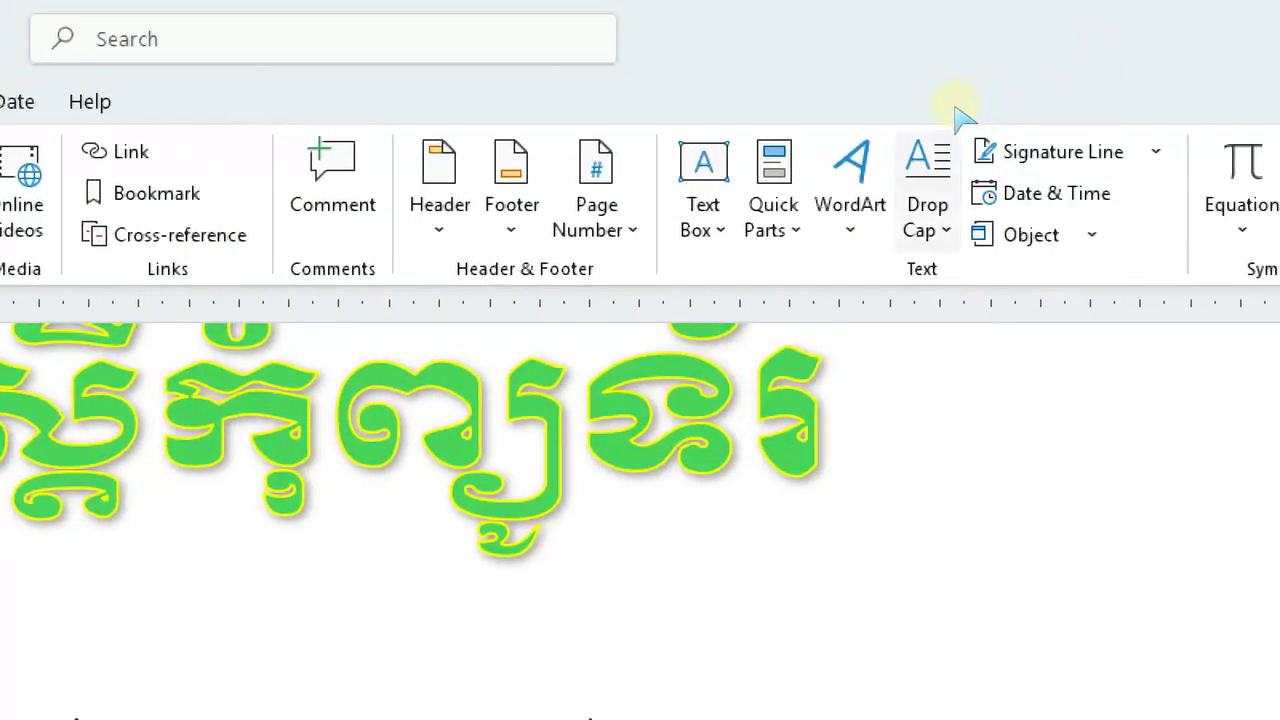
- Reopen the Drop Cap options, set the lines to drop to 3, and reduce the letter C's distance from the text
{"action": "left_click", "coordinate": [945, 155]}
{"action": "left_click", "coordinate": [994, 272]}
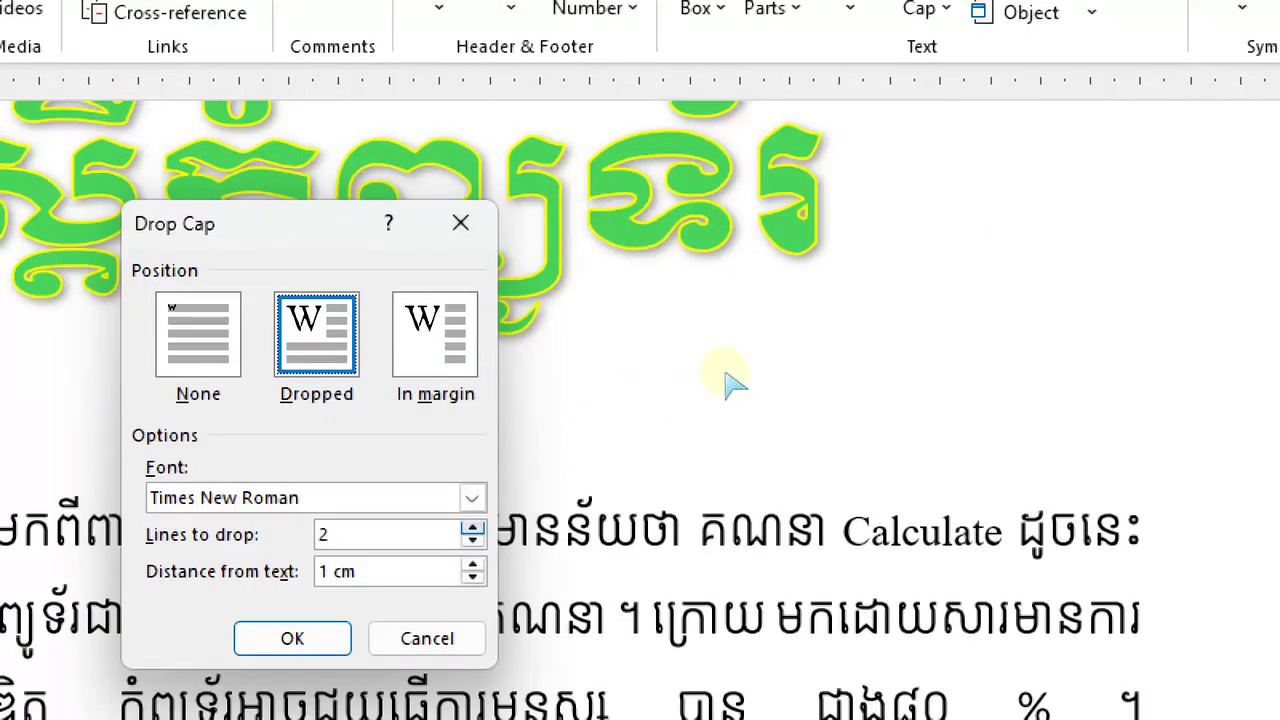
{"action": "left_click", "coordinate": [472, 529]}
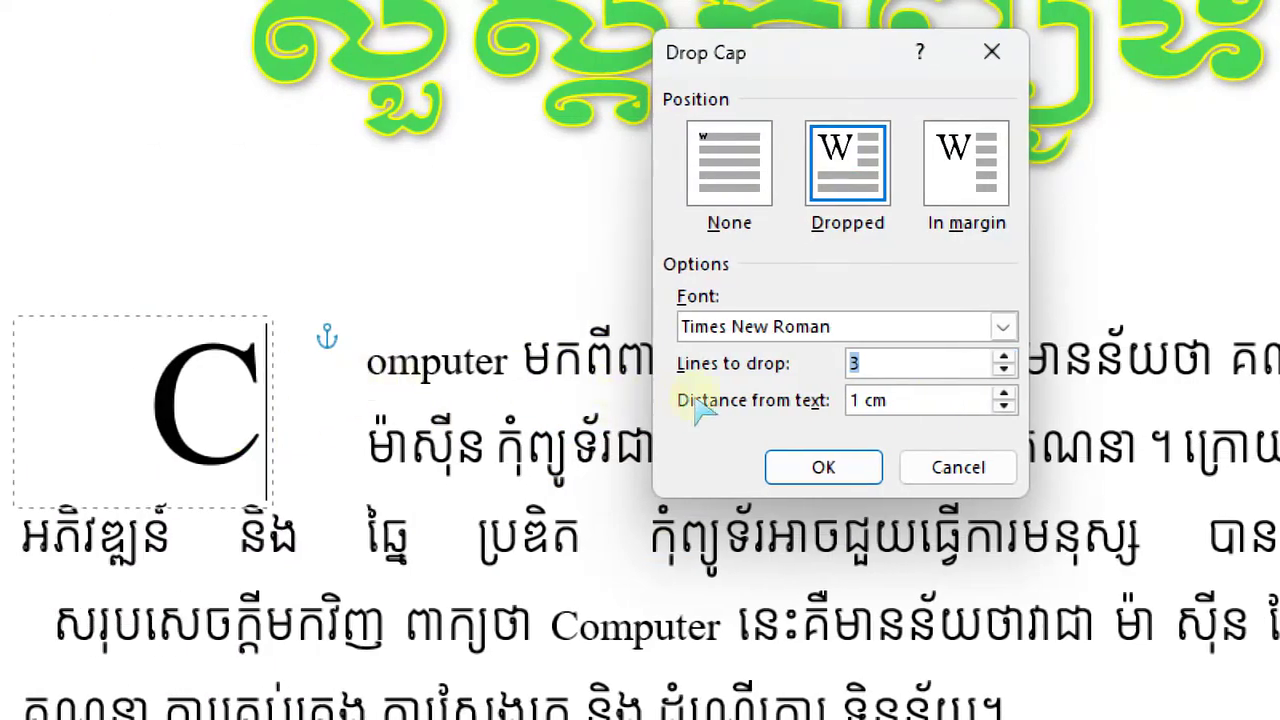
{"action": "key", "text": "Tab"}
{"action": "key", "text": "Down"}
{"action": "key", "text": "Down"}
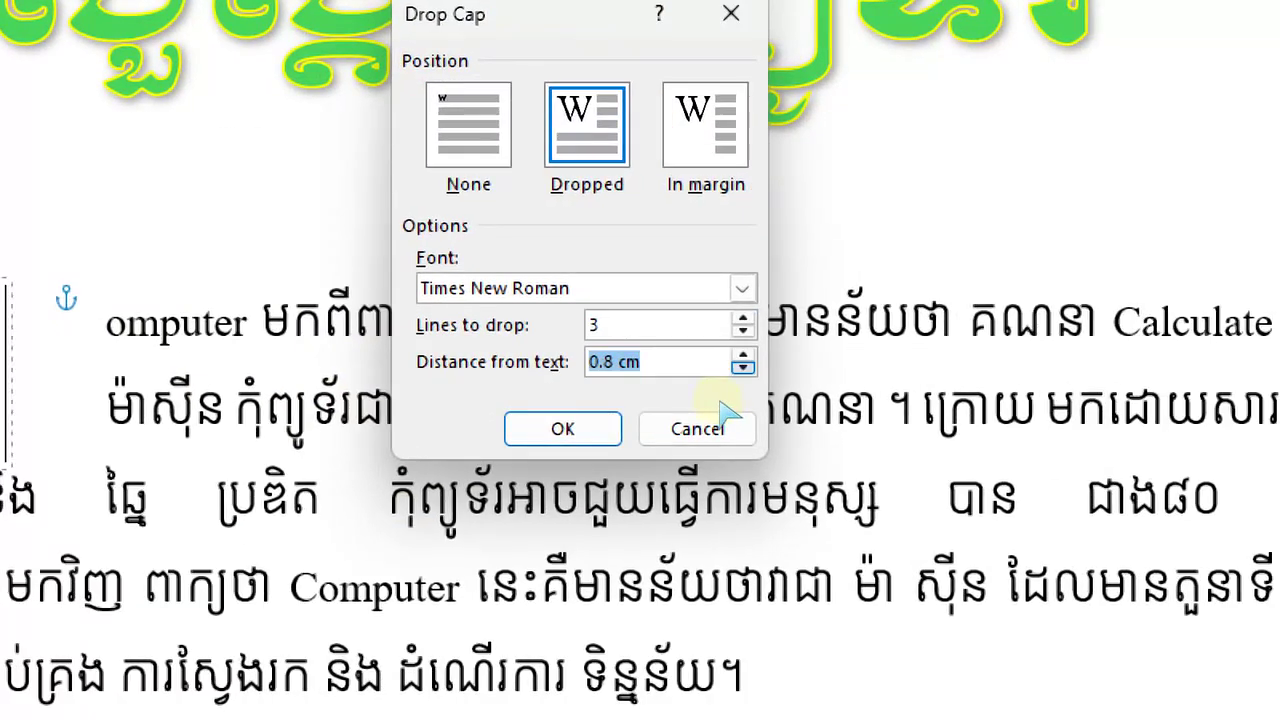
{"action": "key", "text": "Down"}
{"action": "key", "text": "Down"}
{"action": "key", "text": "Down"}
{"action": "left_click", "coordinate": [553, 425]}
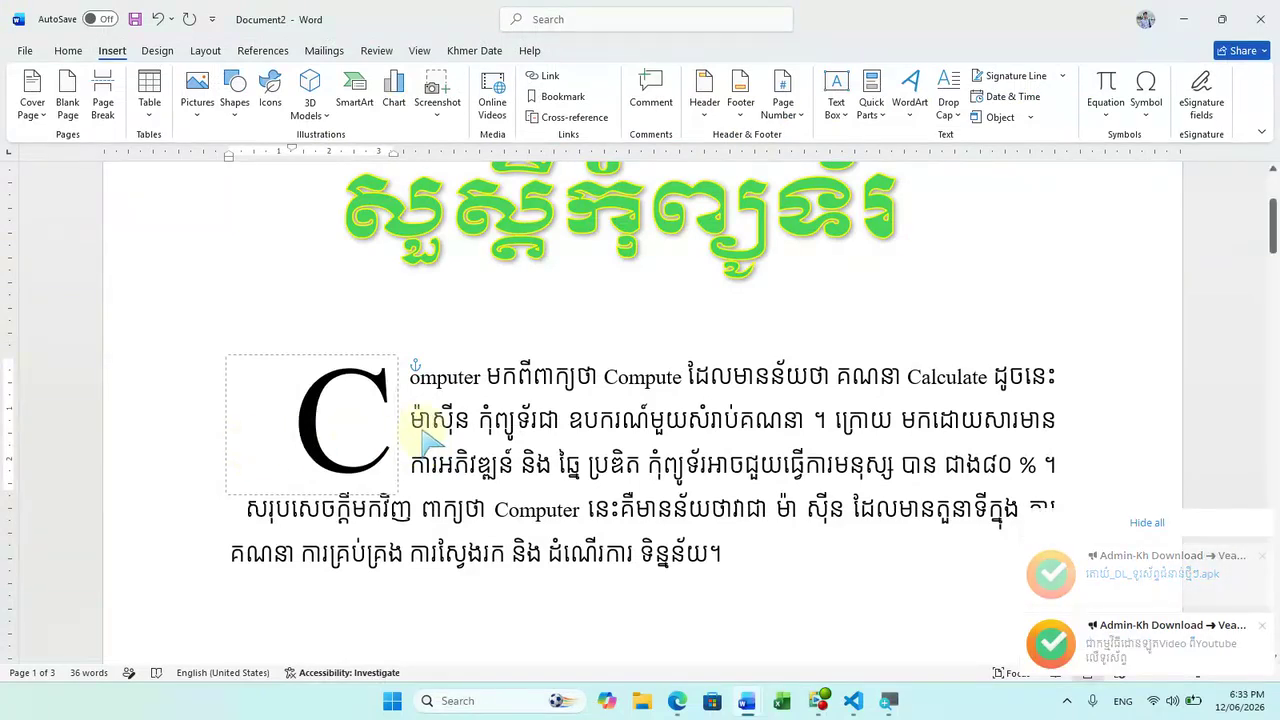
- Undo the drop cap changes and the deletion of the first word ពាក្យថា
{"action": "left_click", "coordinate": [157, 18]}
{"action": "left_click", "coordinate": [157, 18]}
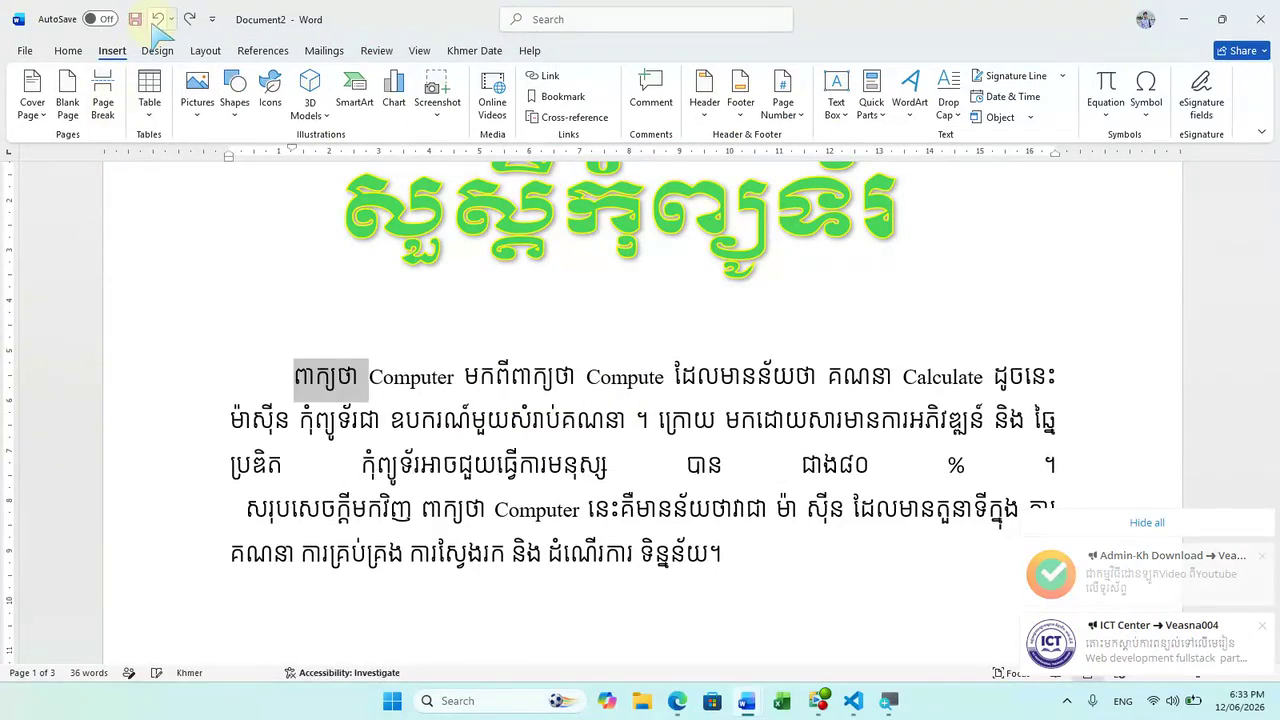
- Apply a Dropped drop cap to the first letter of the paragraph beginning with ពាក្យថា
{"action": "left_click", "coordinate": [318, 378]}
{"action": "left_click", "coordinate": [305, 378]}
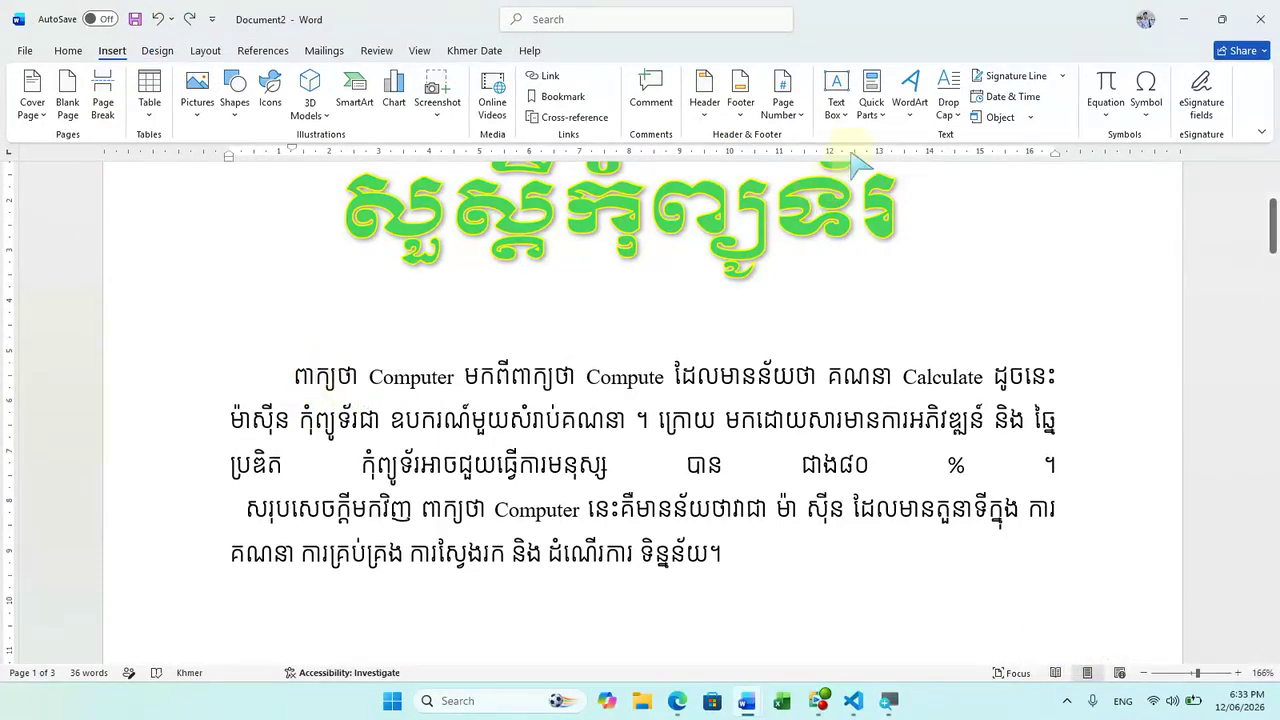
{"action": "left_click", "coordinate": [946, 100]}
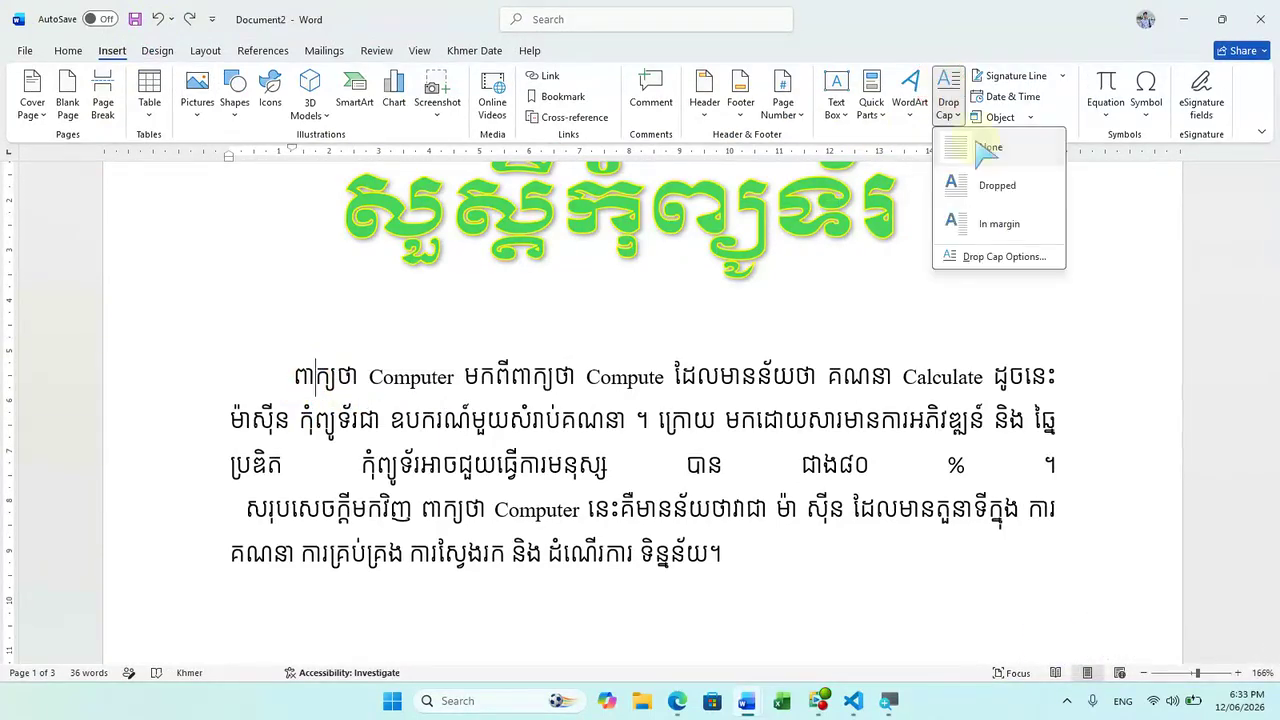
{"action": "left_click", "coordinate": [997, 185]}
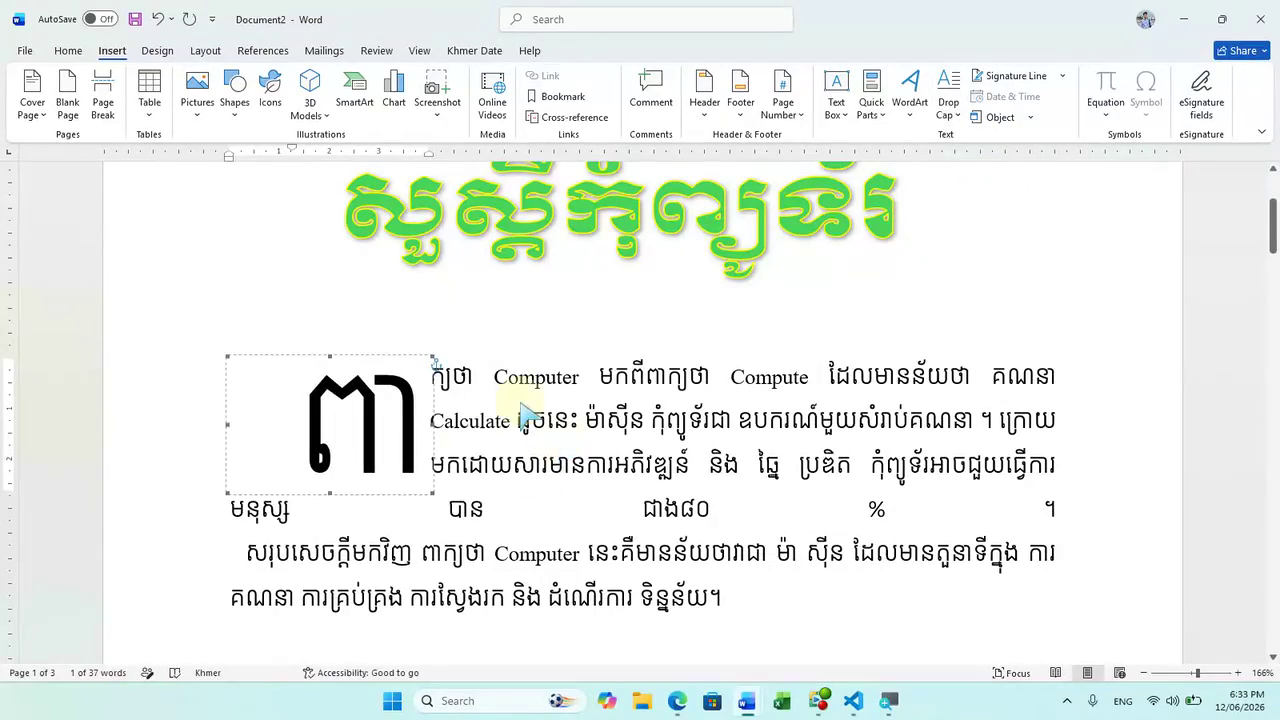
- Remove the spaces between the words, before the % sign and before the ។ mark in the first paragraph's last line
{"action": "left_click", "coordinate": [446, 510]}
{"action": "key", "text": "BackSpace"}
{"action": "left_click", "coordinate": [537, 509]}
{"action": "key", "text": "BackSpace"}
{"action": "left_click", "coordinate": [712, 509]}
{"action": "key", "text": "BackSpace"}
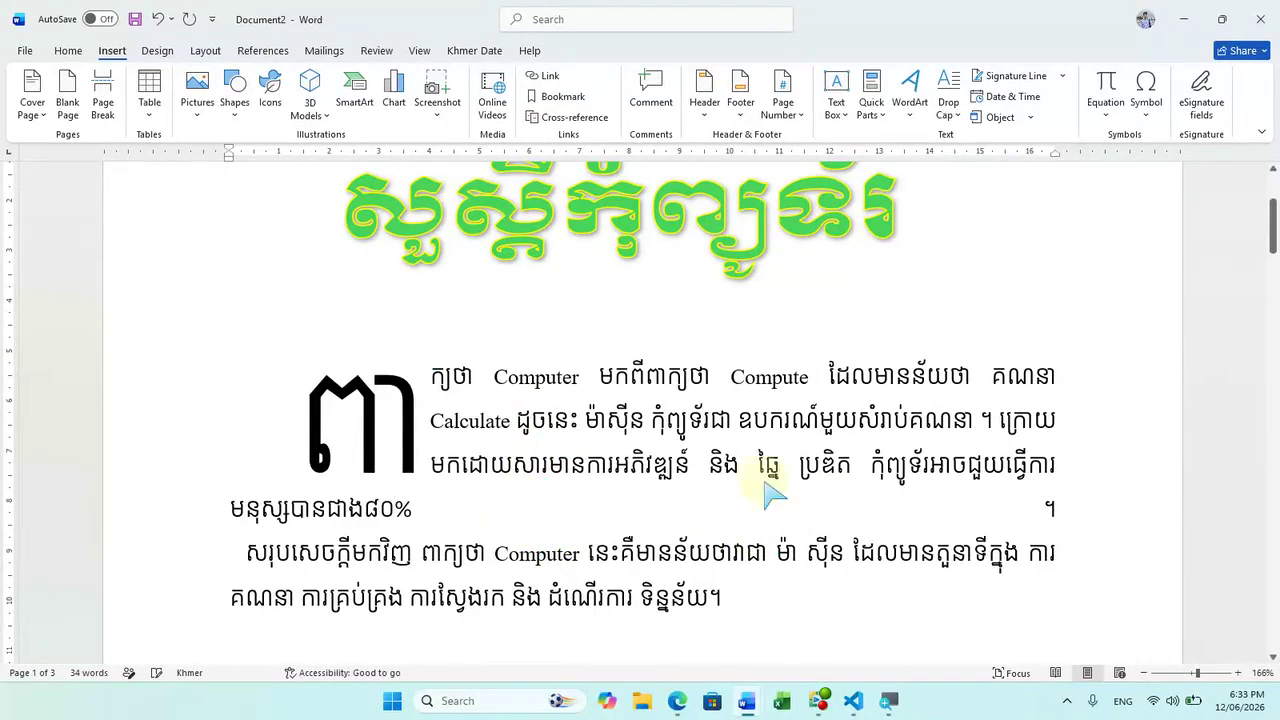
{"action": "left_click", "coordinate": [1036, 509]}
{"action": "key", "text": "BackSpace"}
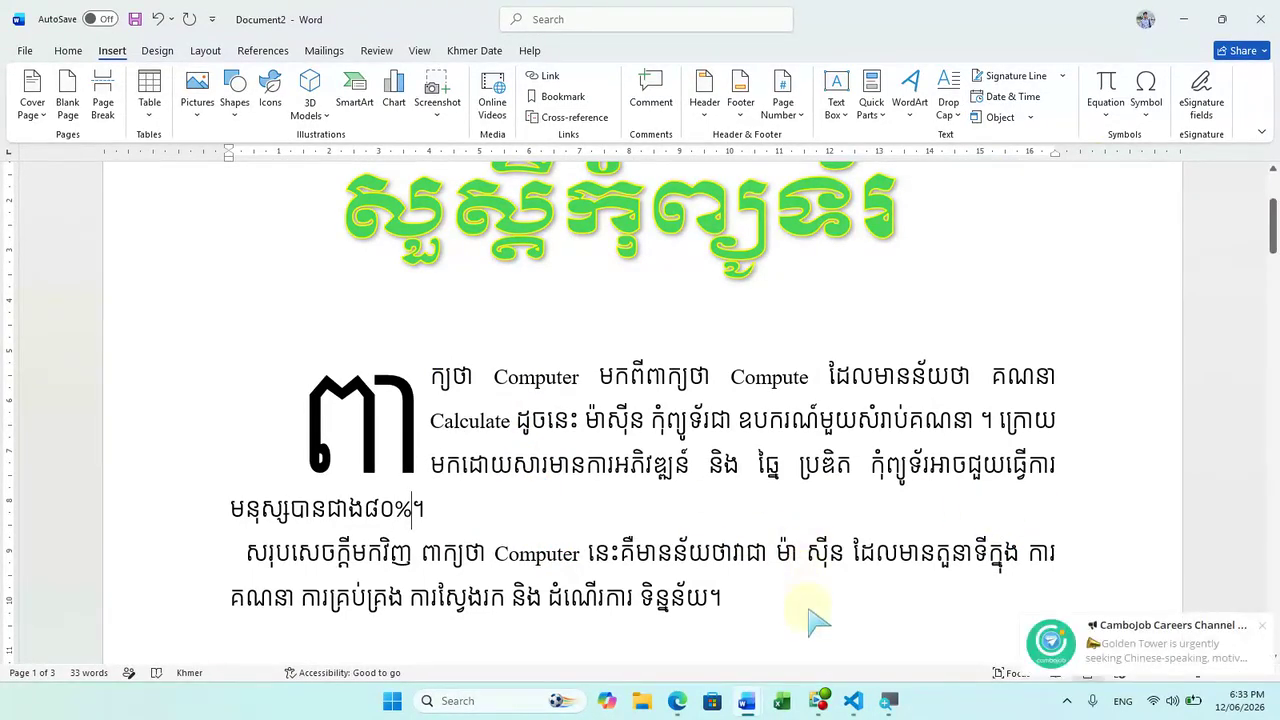
- Switch to the lesson PDF in Edge and go to page 15 about removing a Drop Cap
{"action": "left_click", "coordinate": [677, 701]}
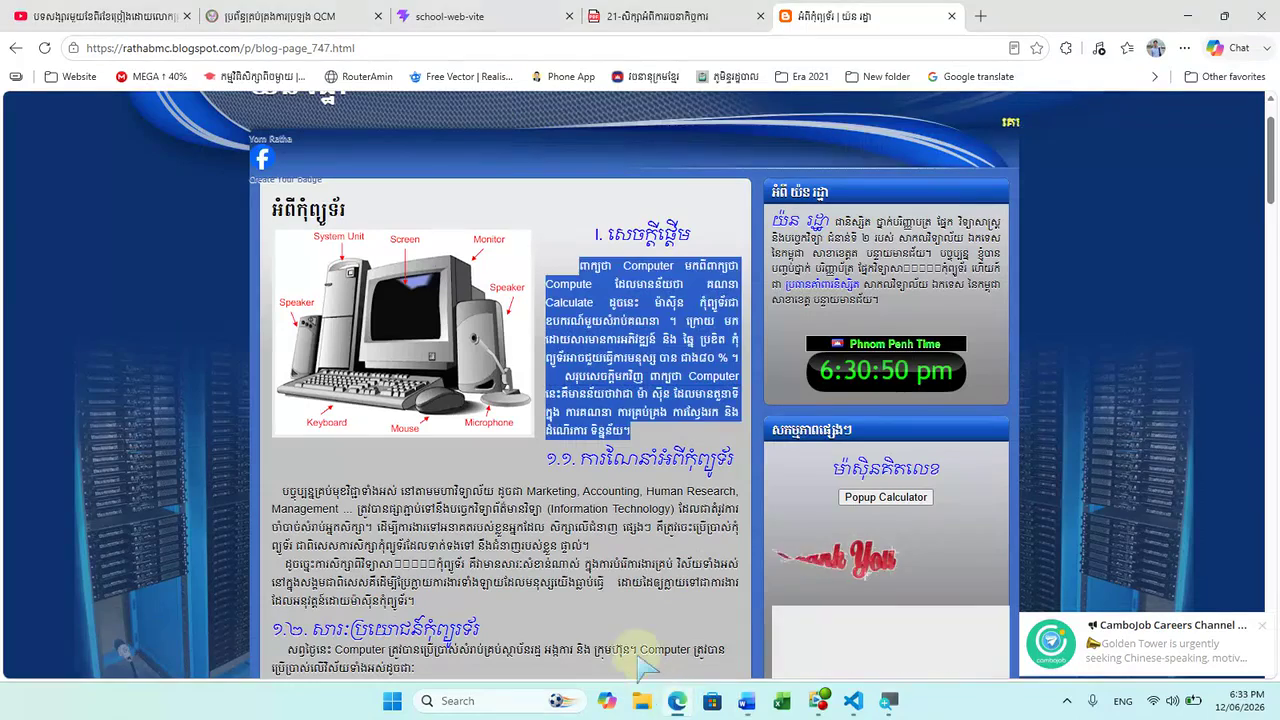
{"action": "left_click", "coordinate": [660, 16]}
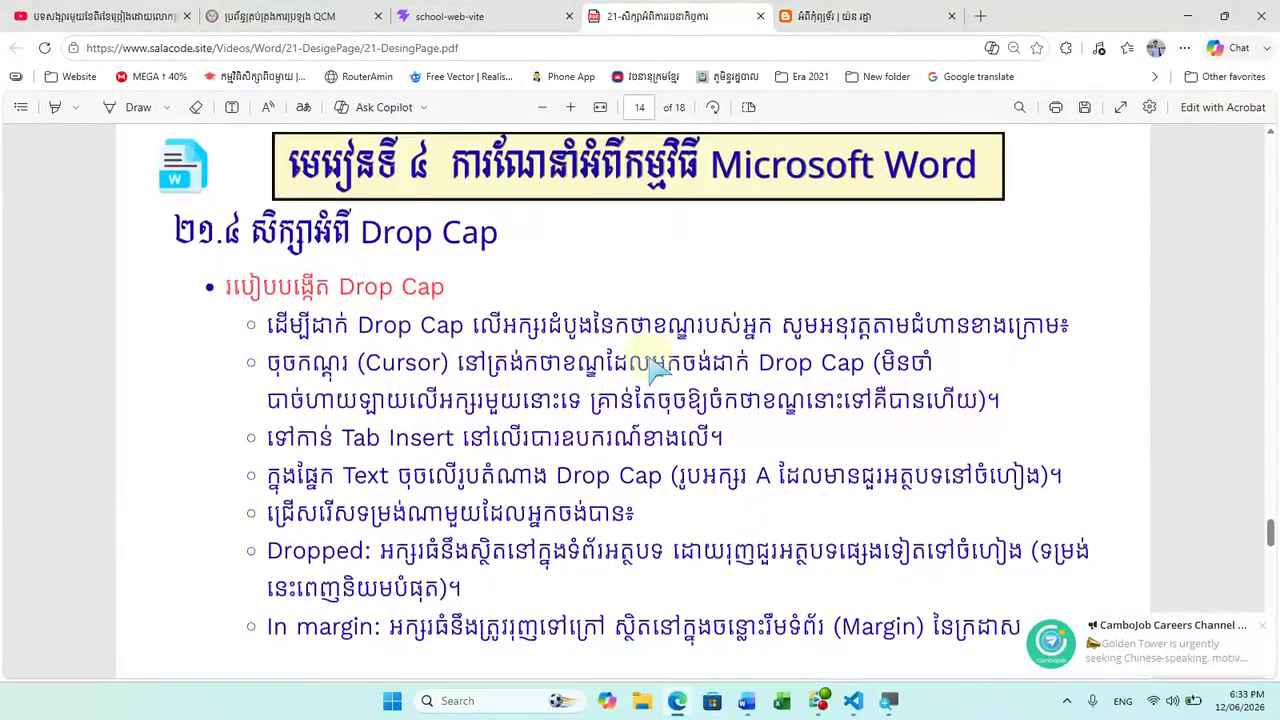
{"action": "scroll", "coordinate": [652, 366], "scroll_direction": "down", "scroll_amount": 6}
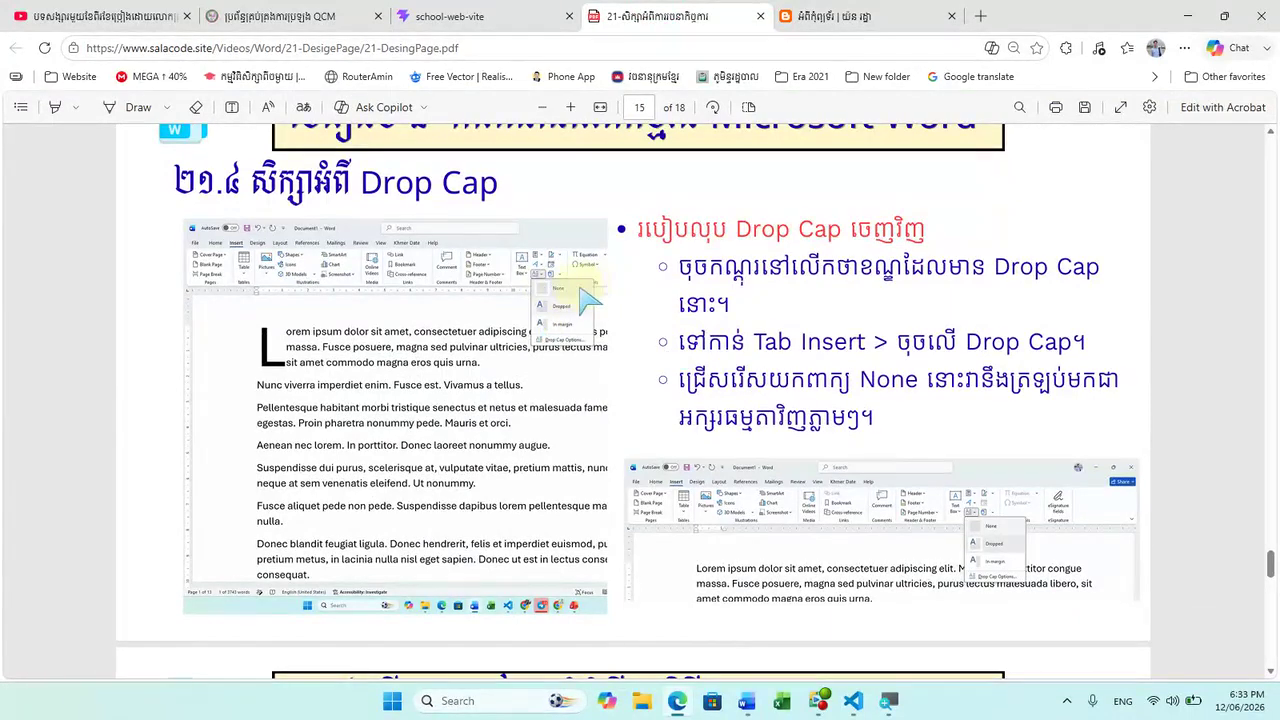
- Switch back to Word and remove the drop cap from the paragraph beginning with ពាក្យថា by setting it to None
{"action": "scroll", "coordinate": [640, 370], "scroll_direction": "down", "scroll_amount": 3}
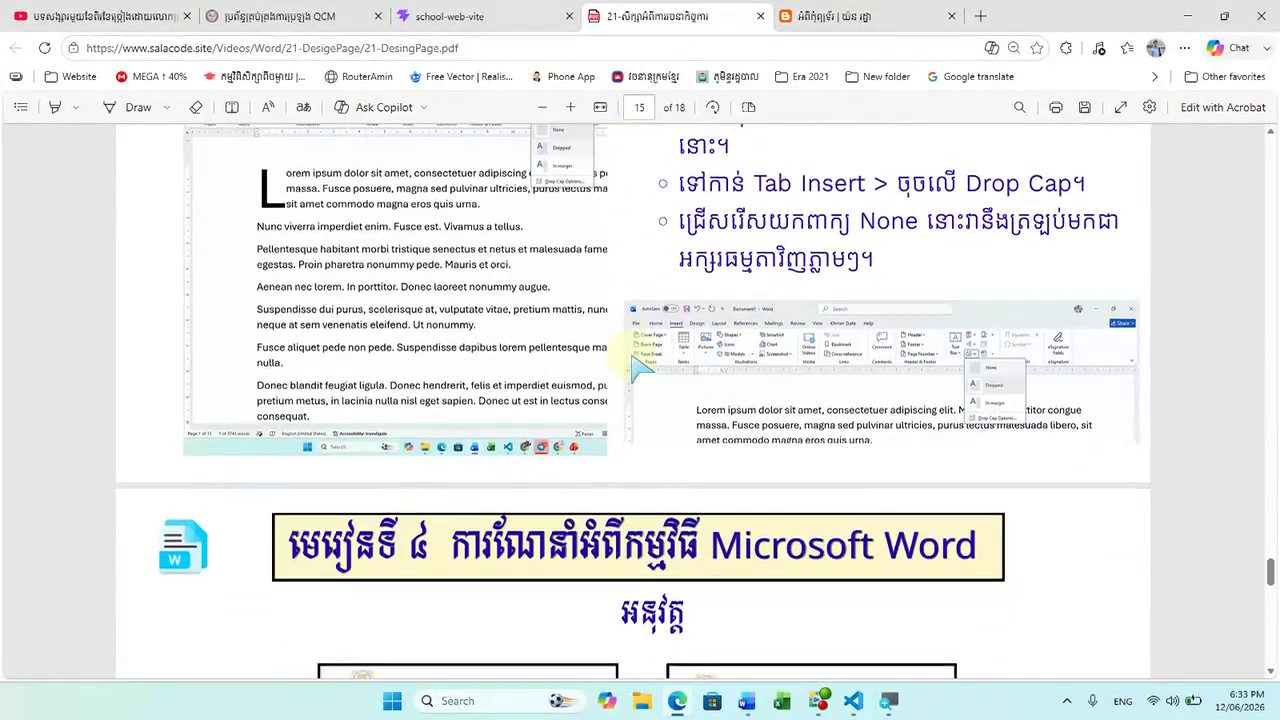
{"action": "scroll", "coordinate": [640, 366], "scroll_direction": "up", "scroll_amount": 2}
{"action": "left_click", "coordinate": [1183, 17]}
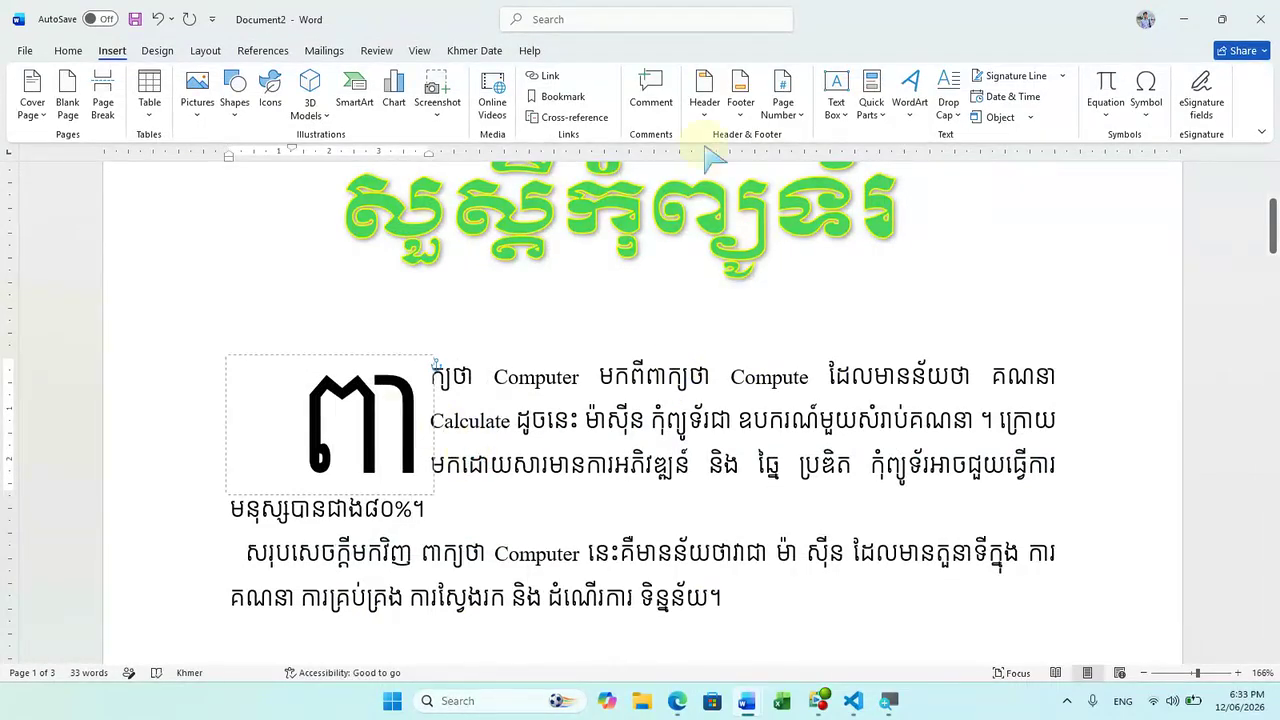
{"action": "left_click", "coordinate": [957, 118]}
{"action": "left_click", "coordinate": [986, 145]}
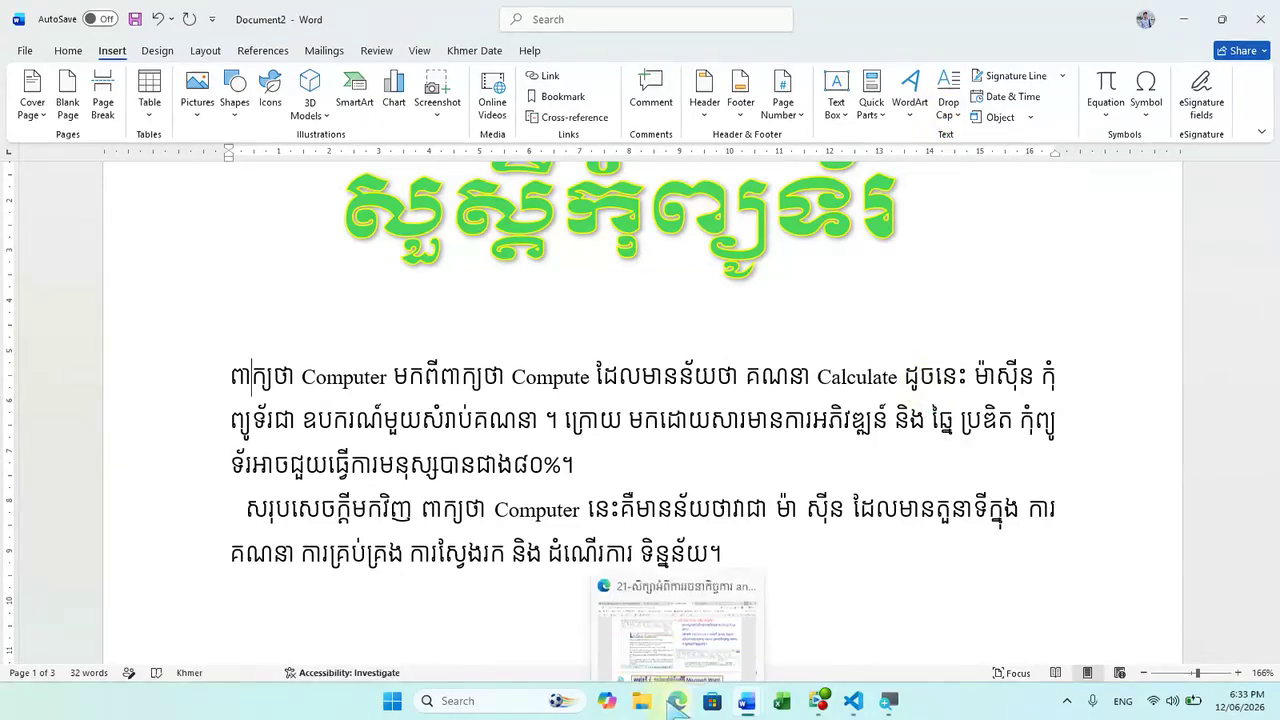
- Switch to the lesson PDF in Edge and examine the practice exercise on page 16 with its two sample pages
{"action": "left_click", "coordinate": [680, 625]}
{"action": "scroll", "coordinate": [742, 483], "scroll_direction": "down", "scroll_amount": 1}
{"action": "scroll", "coordinate": [742, 483], "scroll_direction": "down", "scroll_amount": 5}
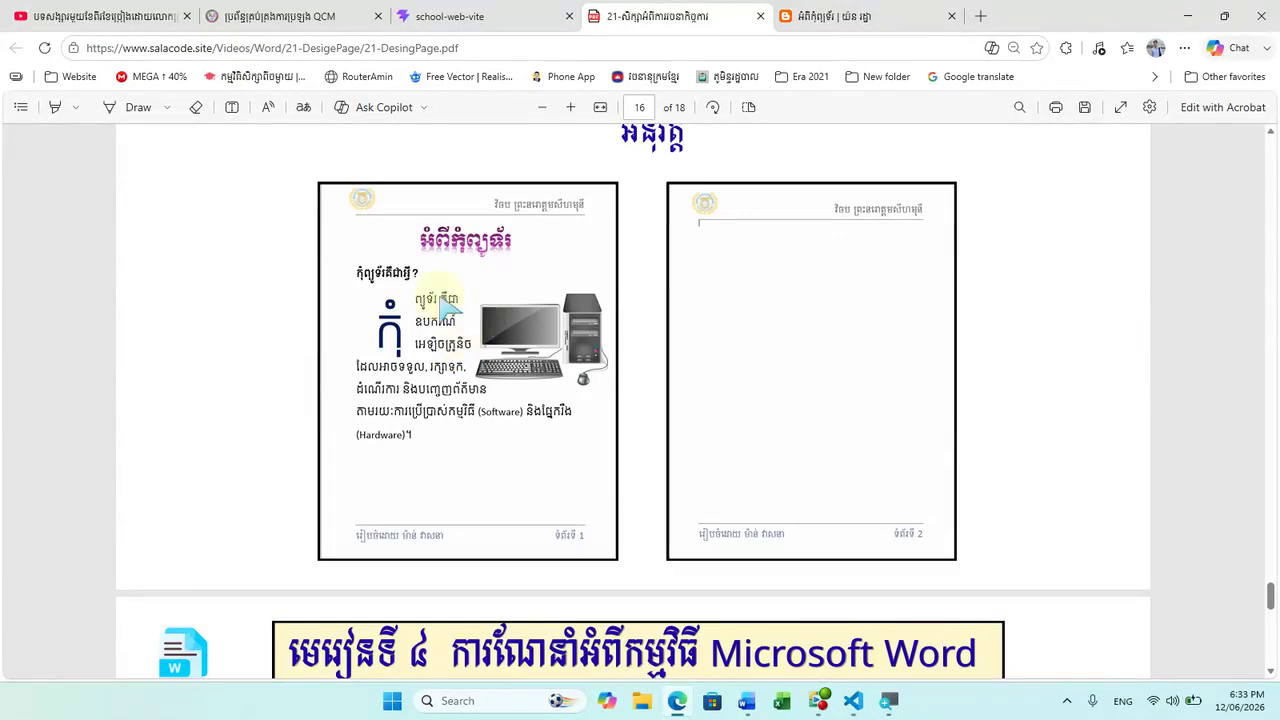
{"action": "scroll", "coordinate": [560, 355], "scroll_direction": "up", "scroll_amount": 1}
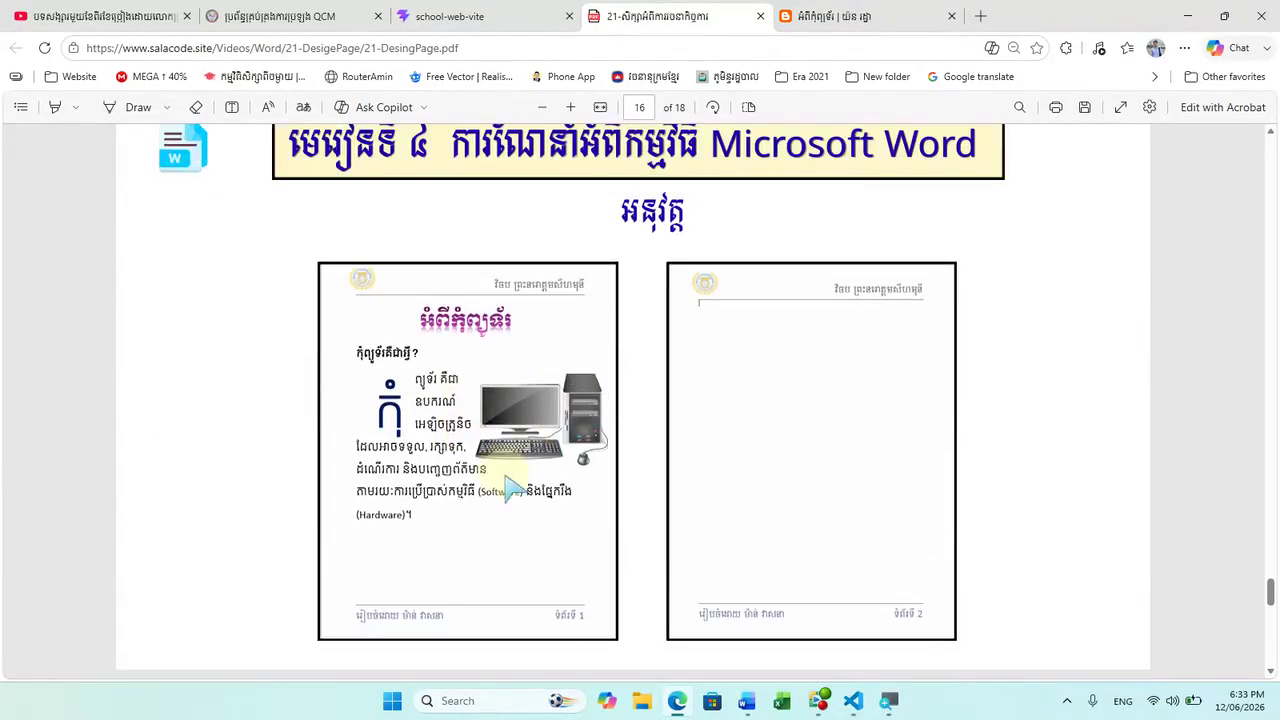
{"action": "scroll", "coordinate": [510, 485], "scroll_direction": "up", "scroll_amount": 2}
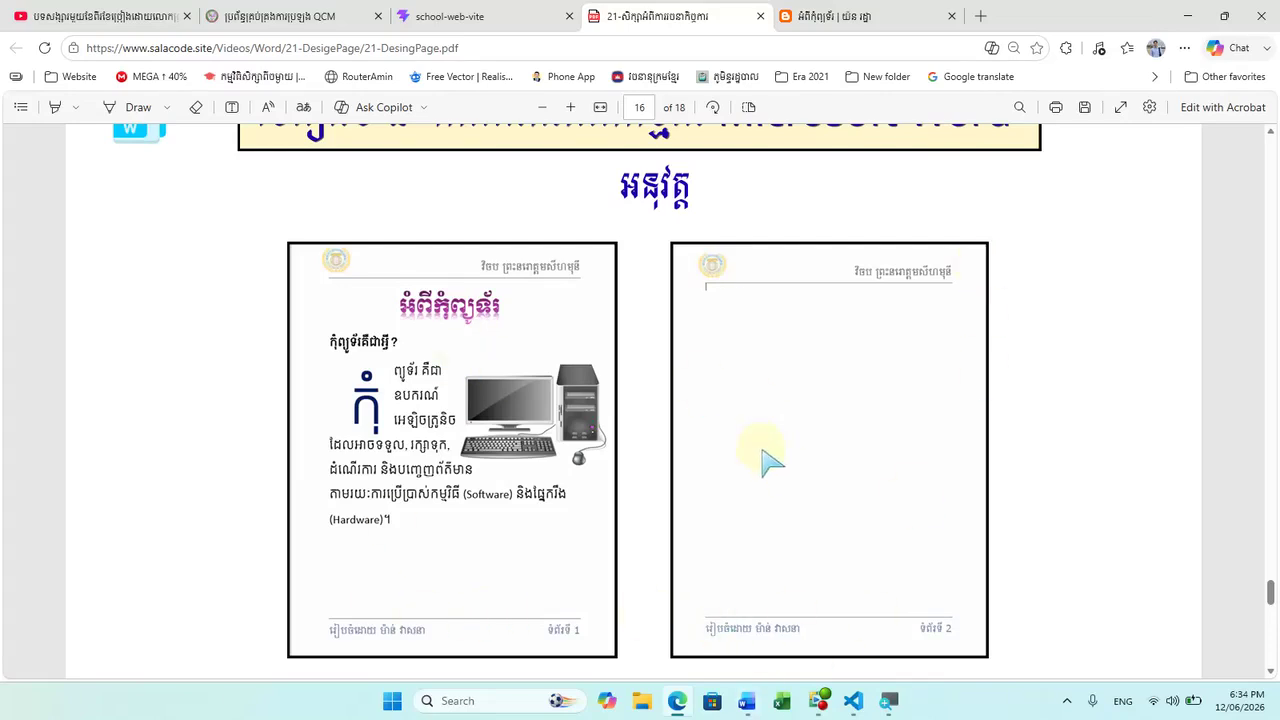
- Go to the review questions on page 17 and highlight the terms Drop Cap and Word Art while reading them
{"action": "scroll", "coordinate": [768, 458], "scroll_direction": "down", "scroll_amount": 6}
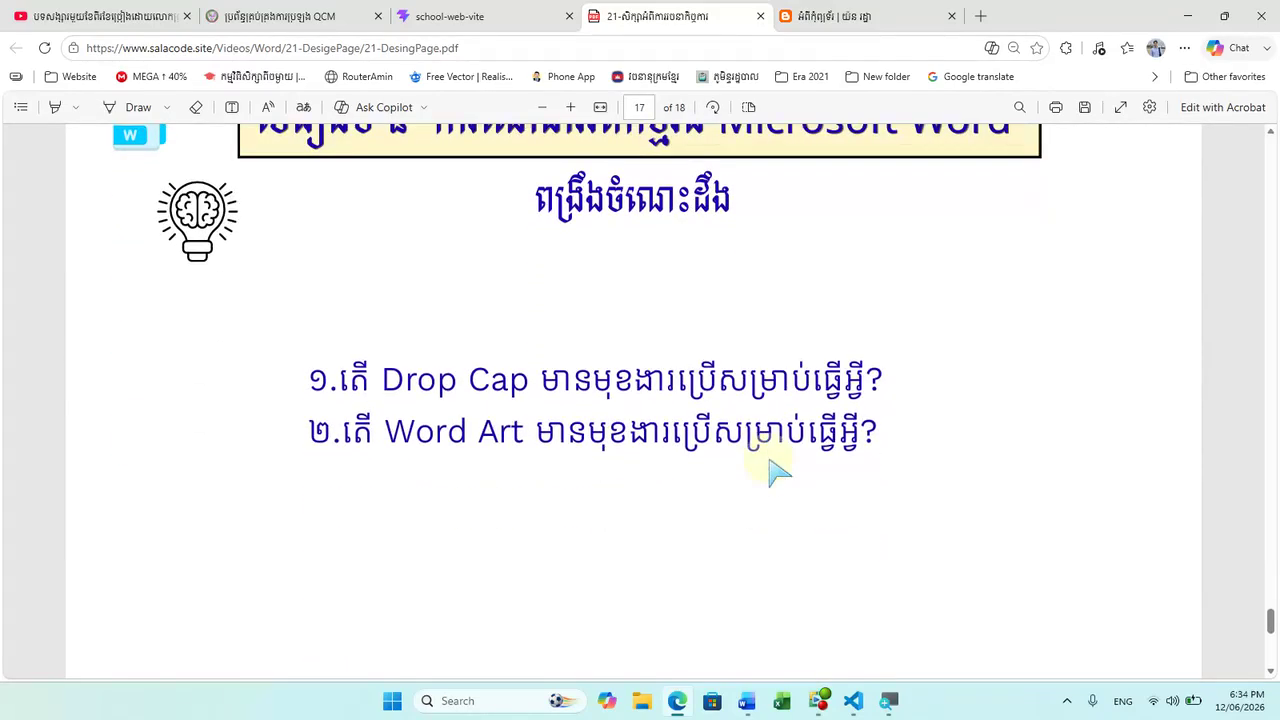
{"action": "scroll", "coordinate": [778, 472], "scroll_direction": "down", "scroll_amount": 1}
{"action": "scroll", "coordinate": [778, 472], "scroll_direction": "up", "scroll_amount": 1}
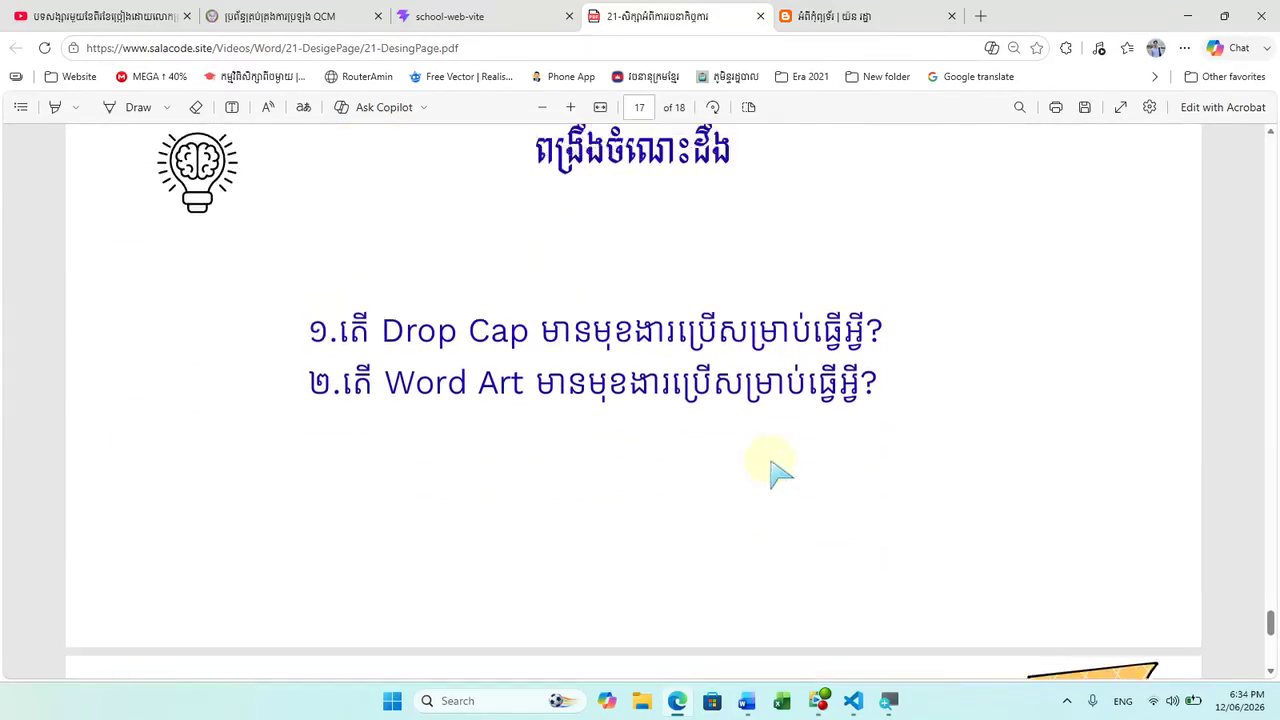
{"action": "scroll", "coordinate": [780, 473], "scroll_direction": "down", "scroll_amount": 1}
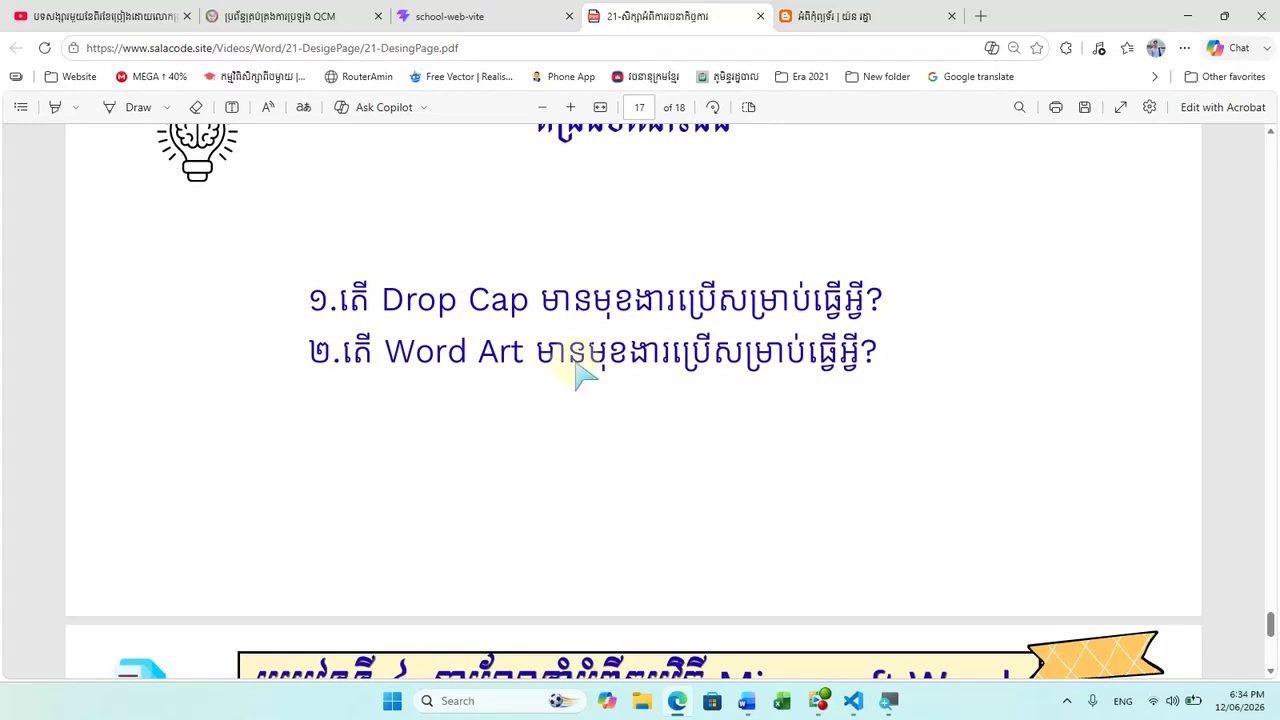
{"action": "left_click_drag", "start_coordinate": [381, 302], "coordinate": [528, 302]}
{"action": "double_click", "coordinate": [366, 351]}
{"action": "left_click", "coordinate": [389, 391]}
{"action": "left_click_drag", "start_coordinate": [386, 350], "coordinate": [568, 355]}
{"action": "left_click", "coordinate": [609, 418]}
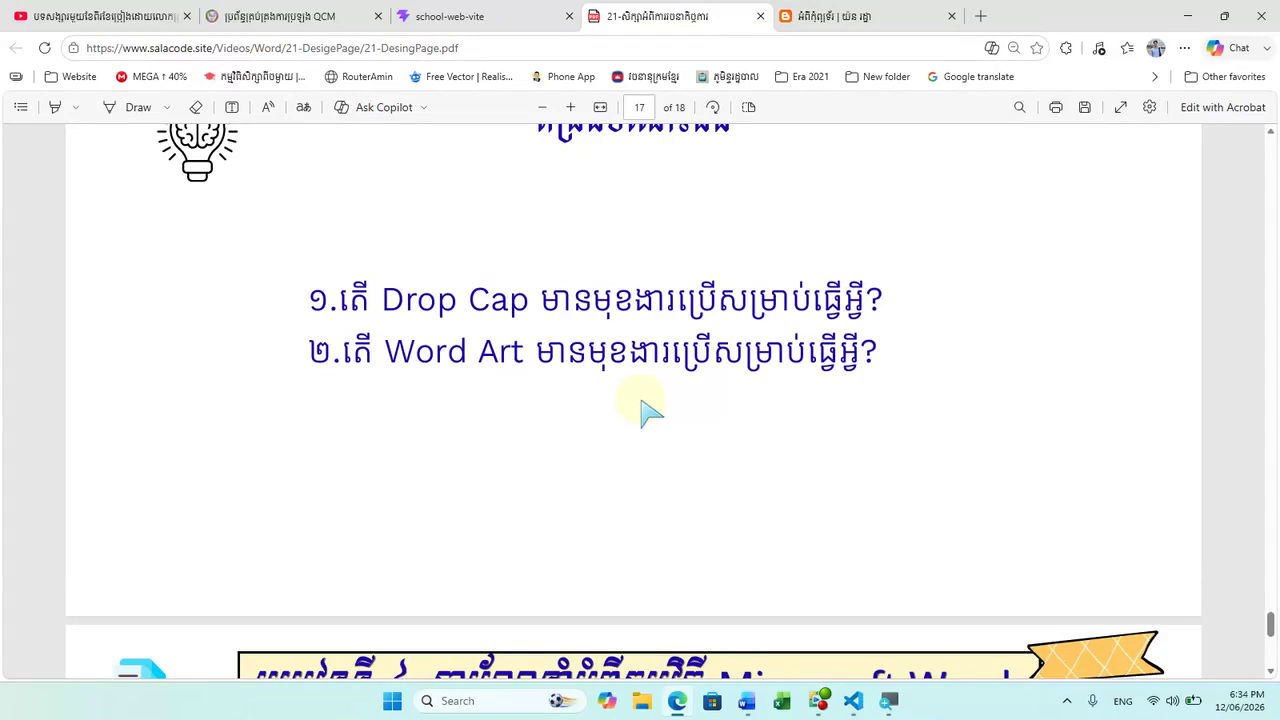
- Go to page 18 of the lesson PDF and read the homework instructions
{"action": "scroll", "coordinate": [650, 410], "scroll_direction": "down", "scroll_amount": 3}
{"action": "scroll", "coordinate": [650, 410], "scroll_direction": "up", "scroll_amount": 2}
{"action": "scroll", "coordinate": [650, 410], "scroll_direction": "down", "scroll_amount": 4}
{"action": "scroll", "coordinate": [648, 408], "scroll_direction": "down", "scroll_amount": 1}
{"action": "scroll", "coordinate": [648, 408], "scroll_direction": "up", "scroll_amount": 1}
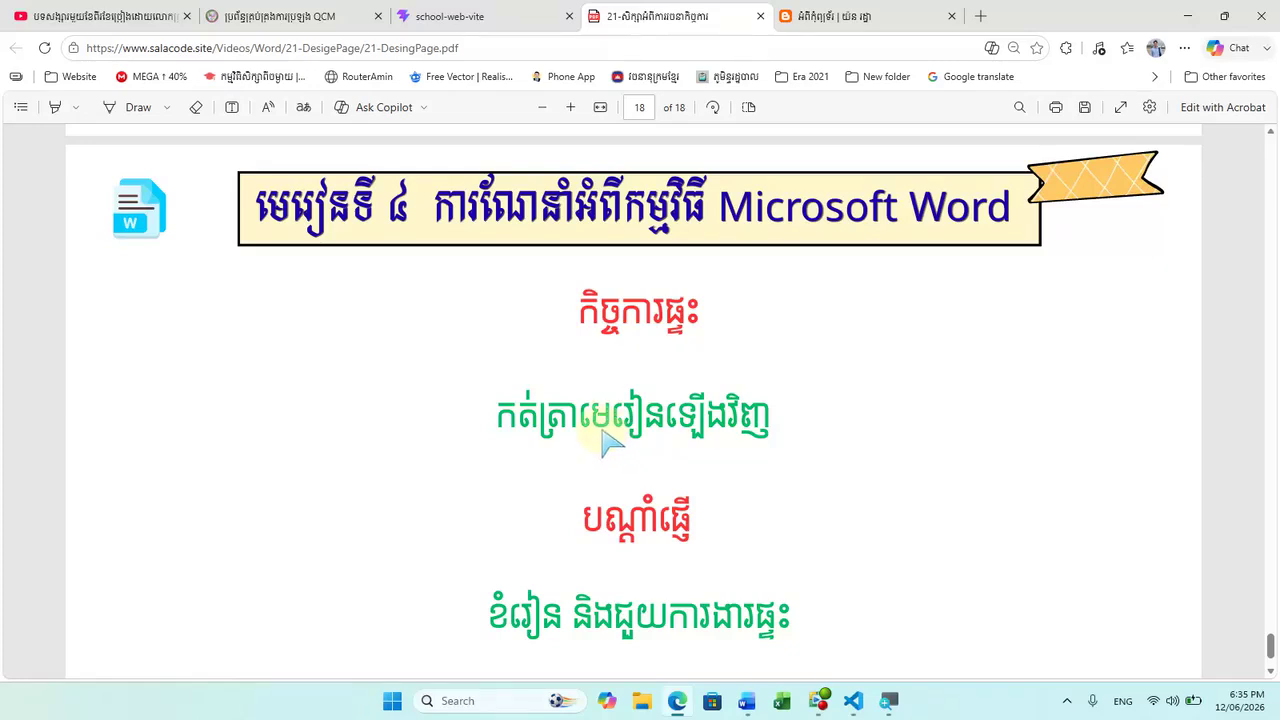
- Return to the heading of the practice exercise on page 16 of the lesson PDF
{"action": "scroll", "coordinate": [612, 440], "scroll_direction": "up", "scroll_amount": 12}
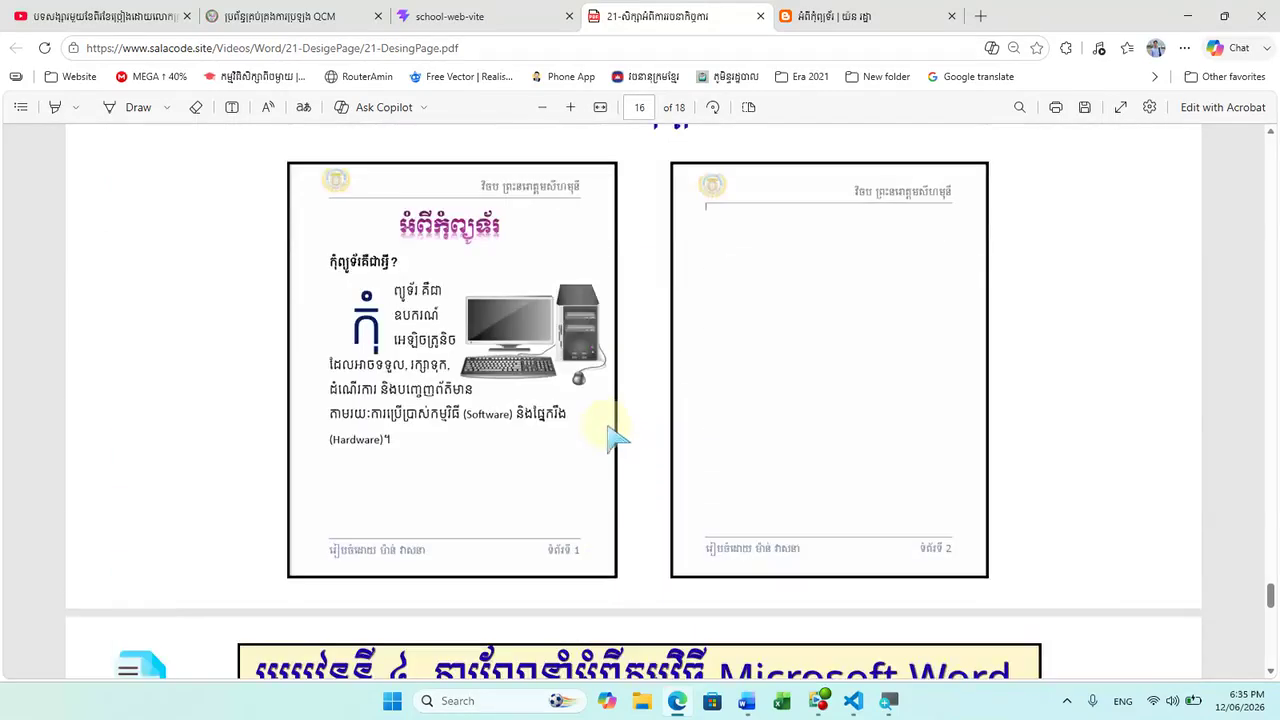
{"action": "scroll", "coordinate": [620, 439], "scroll_direction": "up", "scroll_amount": 1}
{"action": "scroll", "coordinate": [627, 430], "scroll_direction": "up", "scroll_amount": 7}
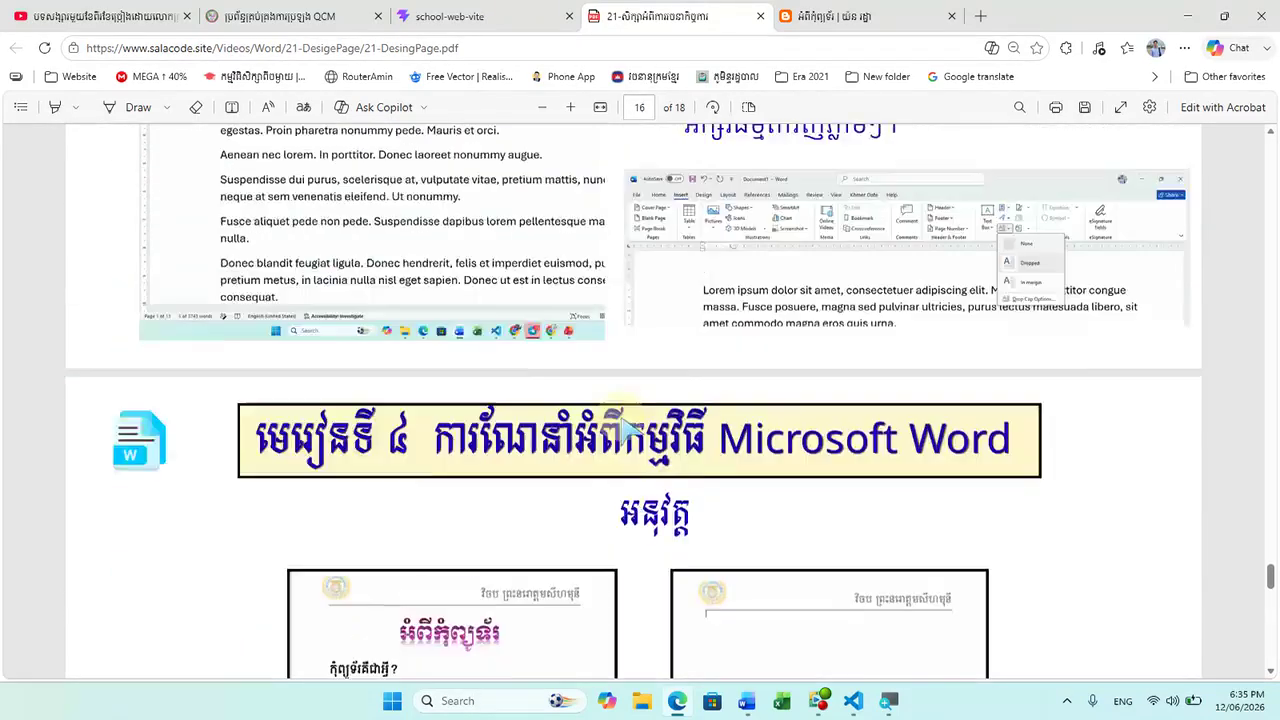